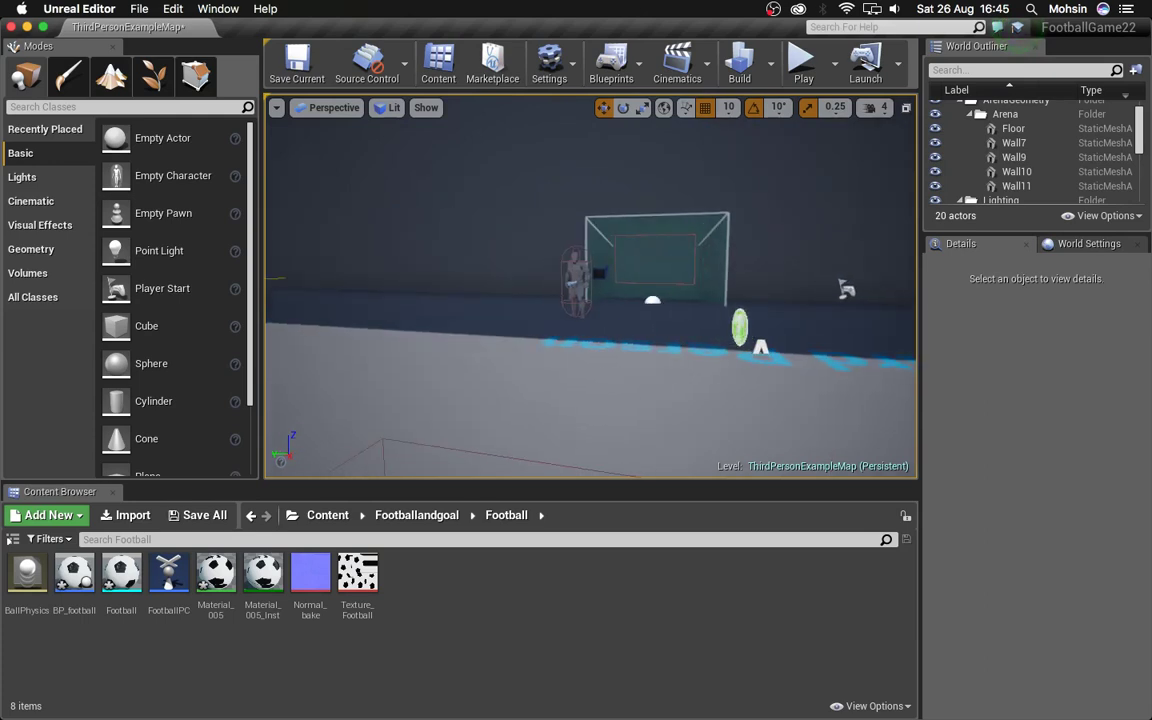
# - Play the level in the editor despite the unresolved compiler error in Main_playerstate
pyautogui.moveTo(532, 330)
pyautogui.mouseDown(button='right')
pyautogui.moveTo(550, 310)
pyautogui.moveTo(480, 325)
pyautogui.moveTo(560, 360)
pyautogui.moveTo(532, 330)
pyautogui.mouseUp(button='right')
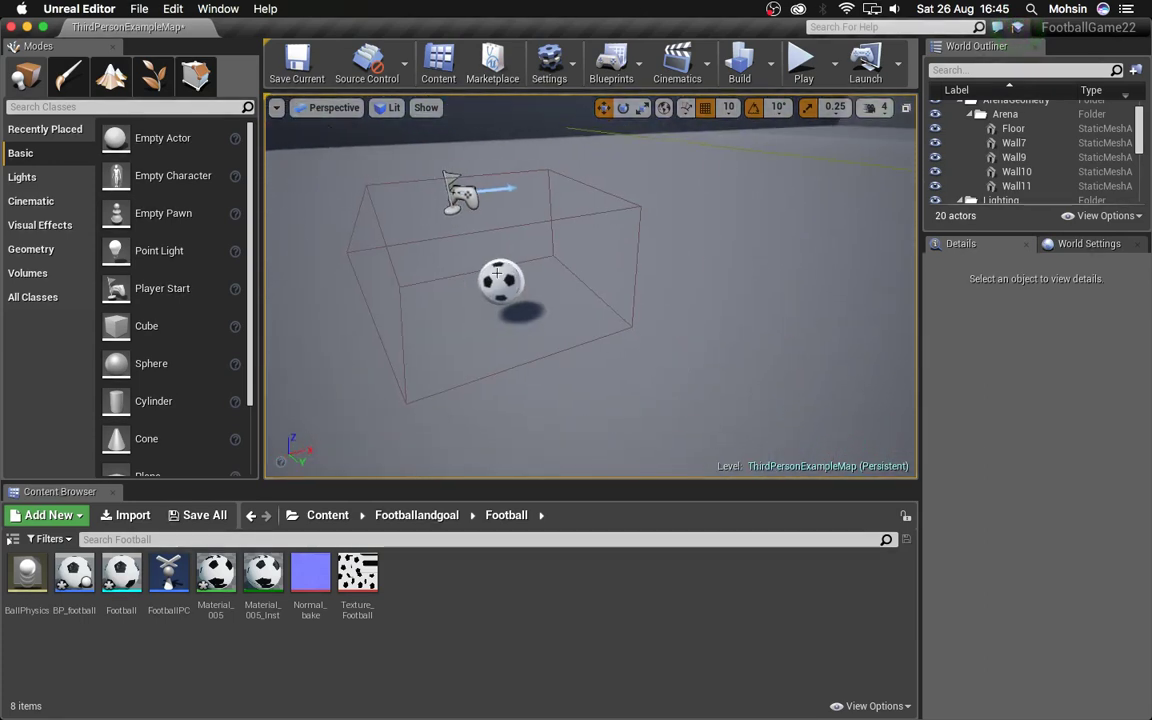
pyautogui.scroll(5, 497, 273)
pyautogui.moveTo(422, 244); pyautogui.dragTo(589, 146, button='right')
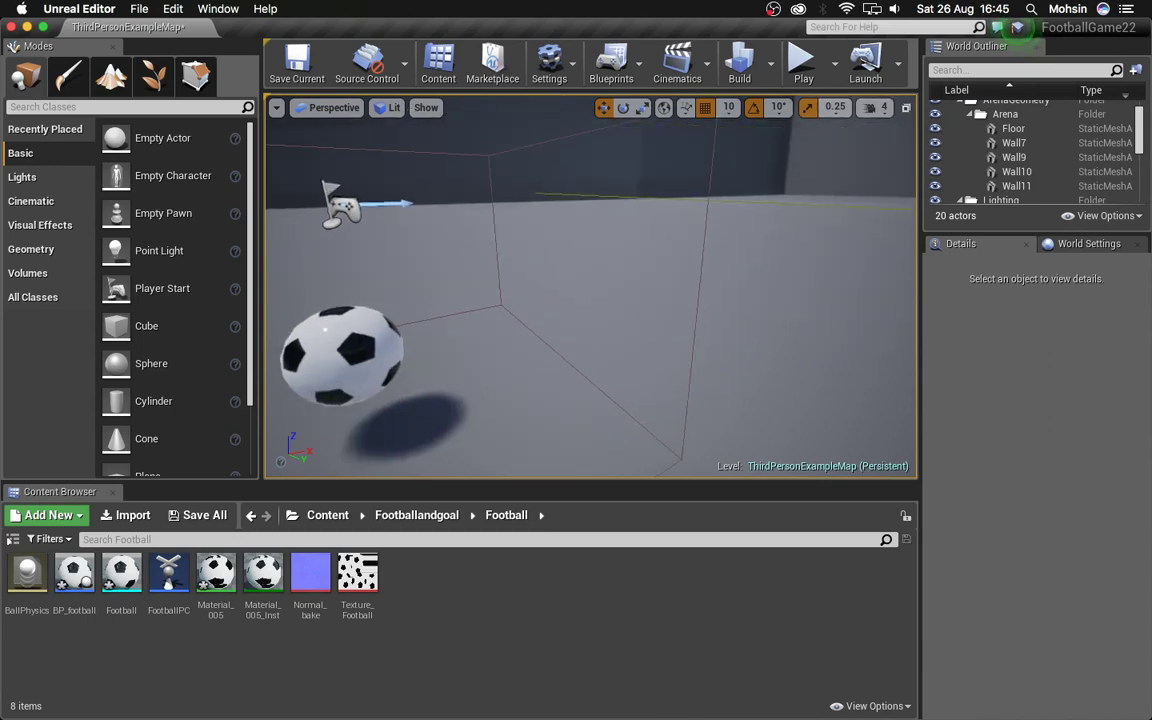
pyautogui.click(800, 72)
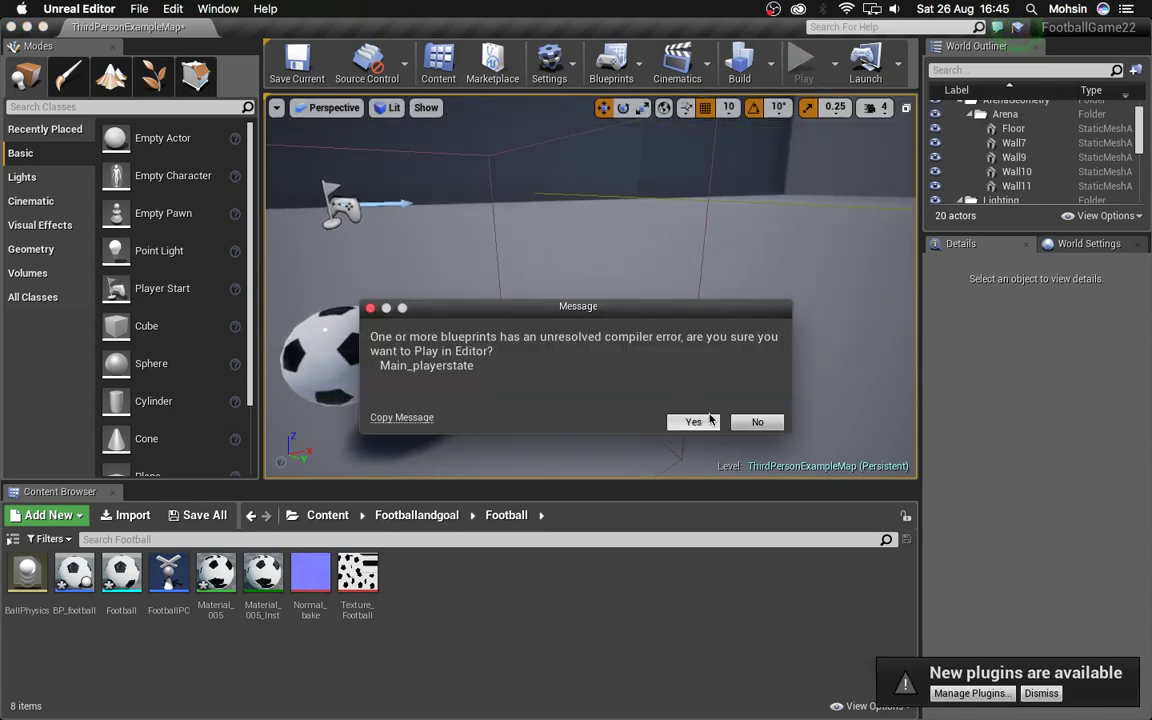
pyautogui.click(716, 421)
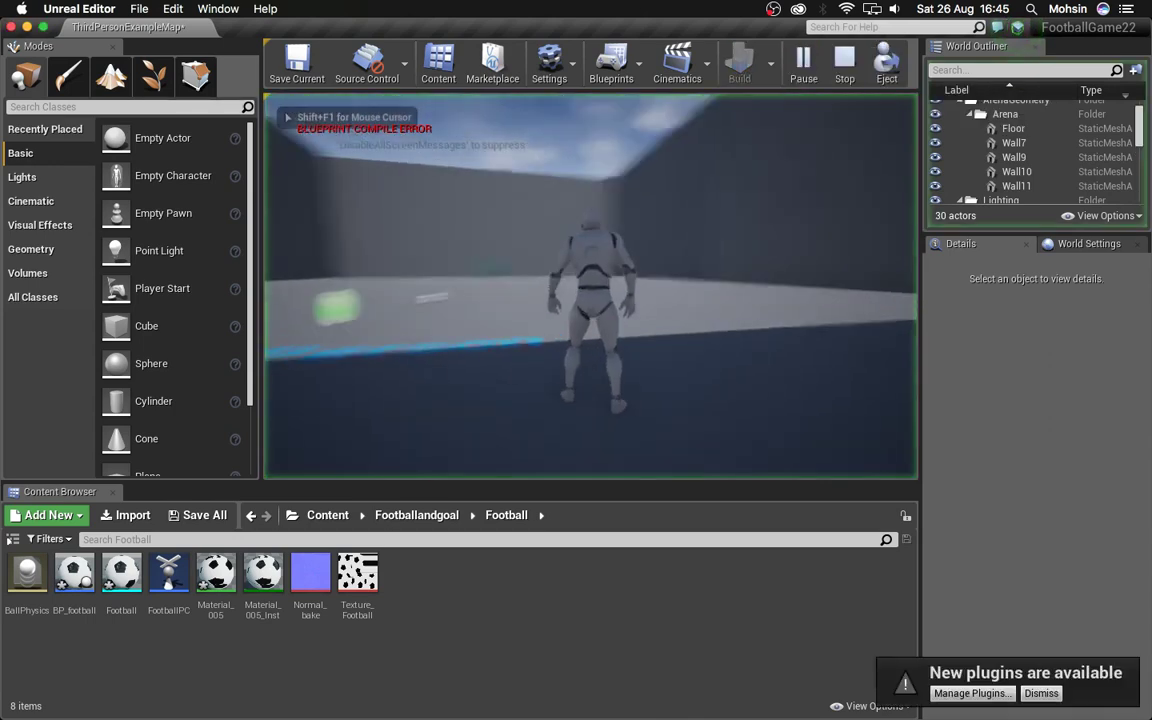
# - Test the gameplay by running the character to the football and taking it into the goal
pyautogui.press('w')
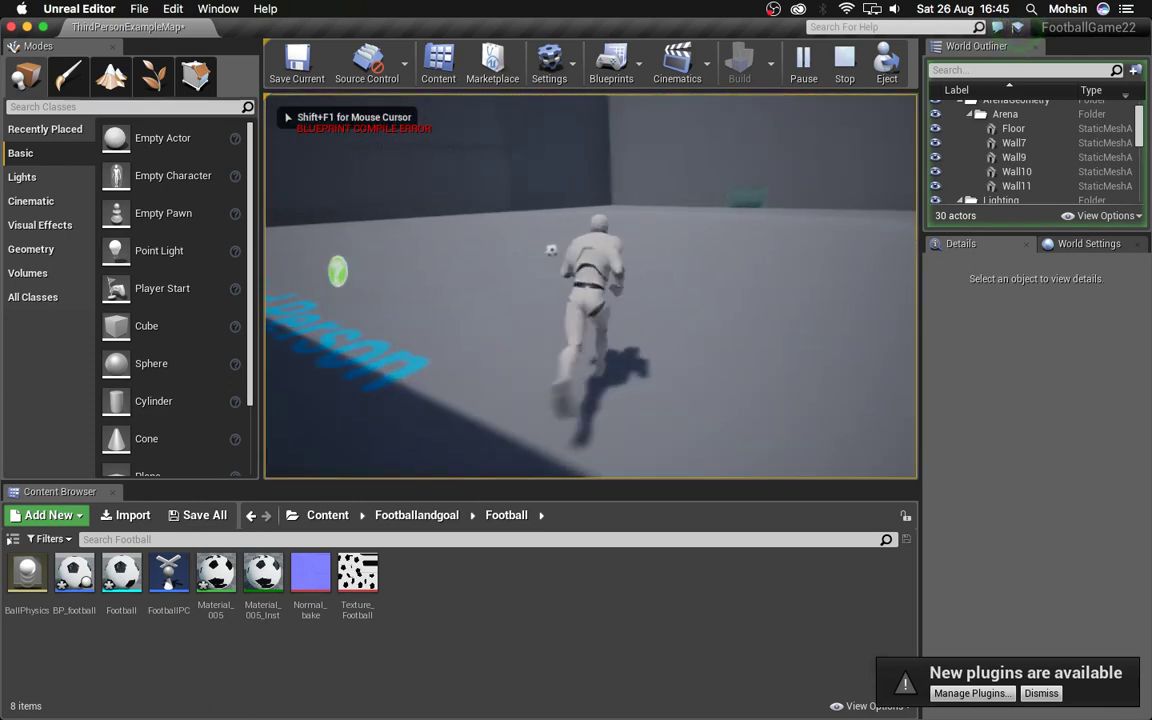
pyautogui.press('w')
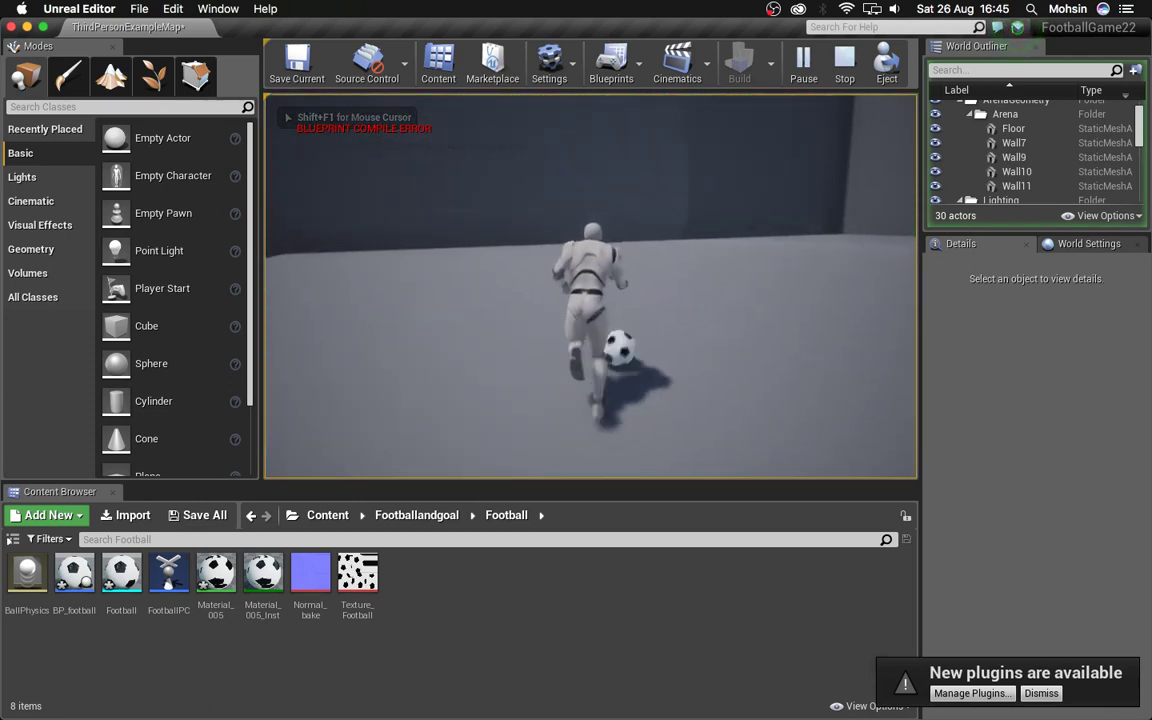
pyautogui.press('w')
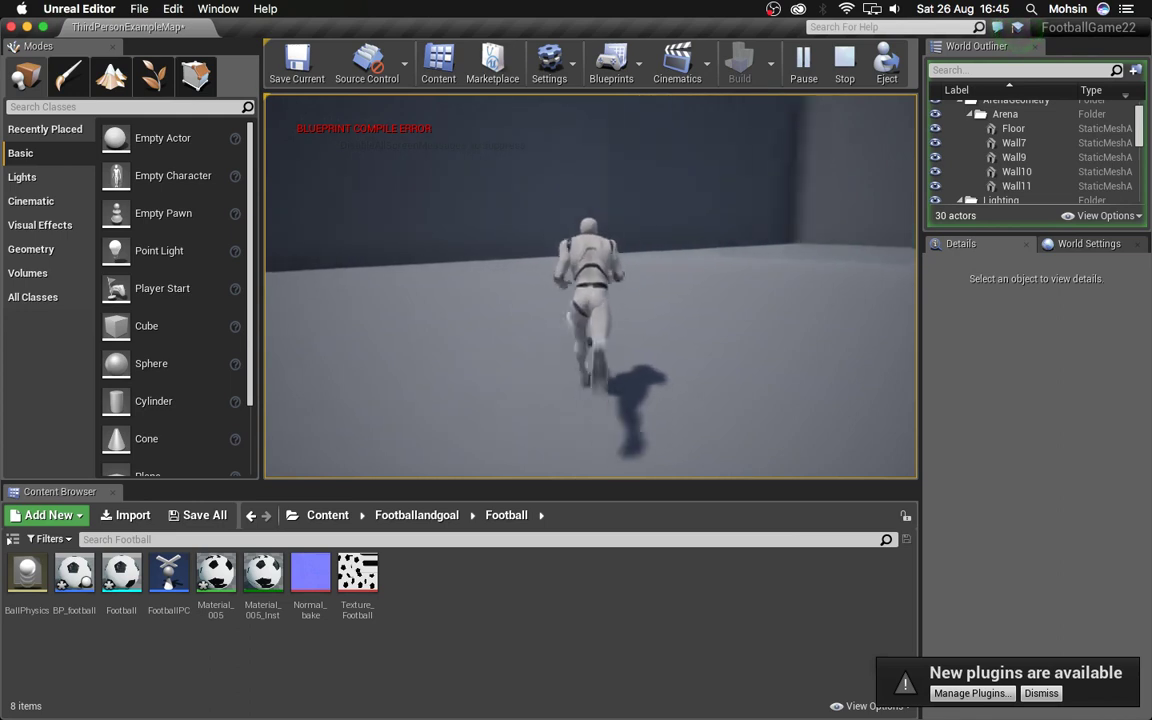
pyautogui.press('w')
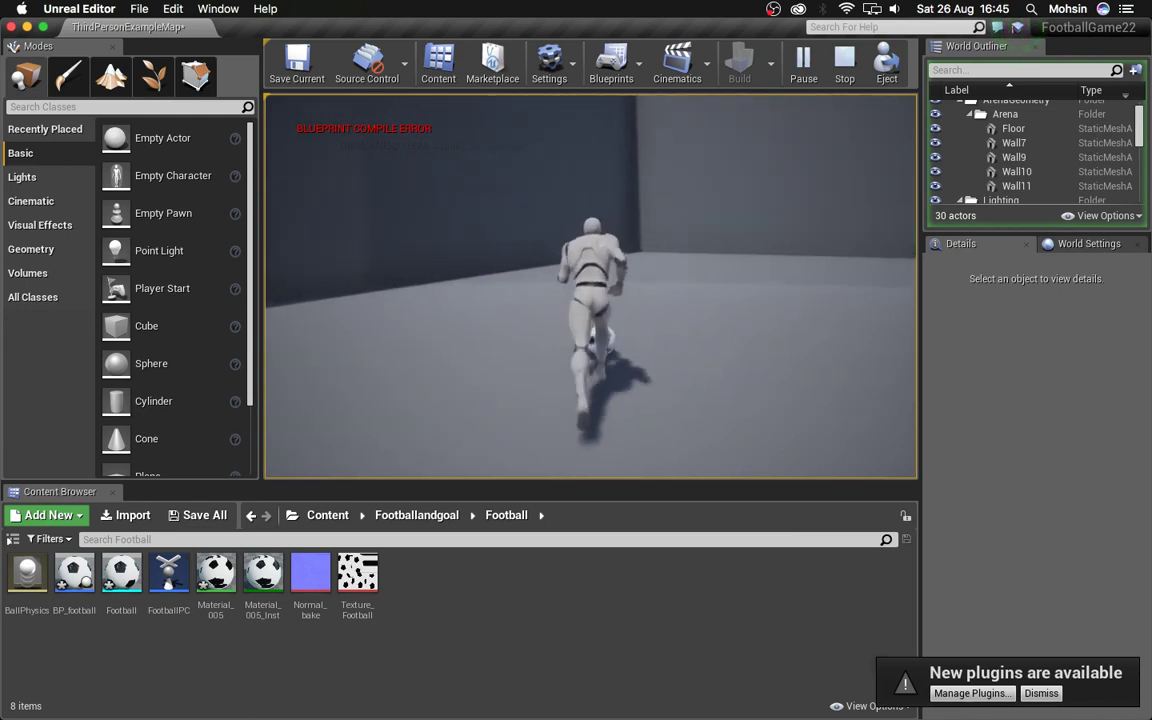
pyautogui.press('w')
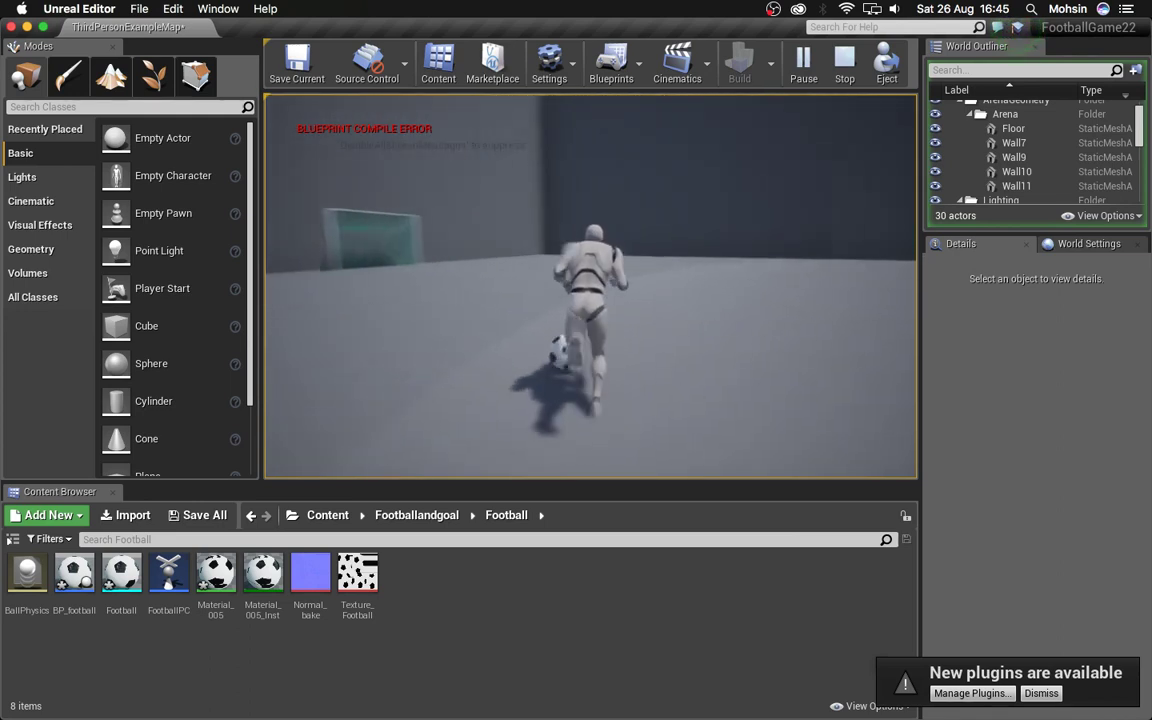
pyautogui.press('w')
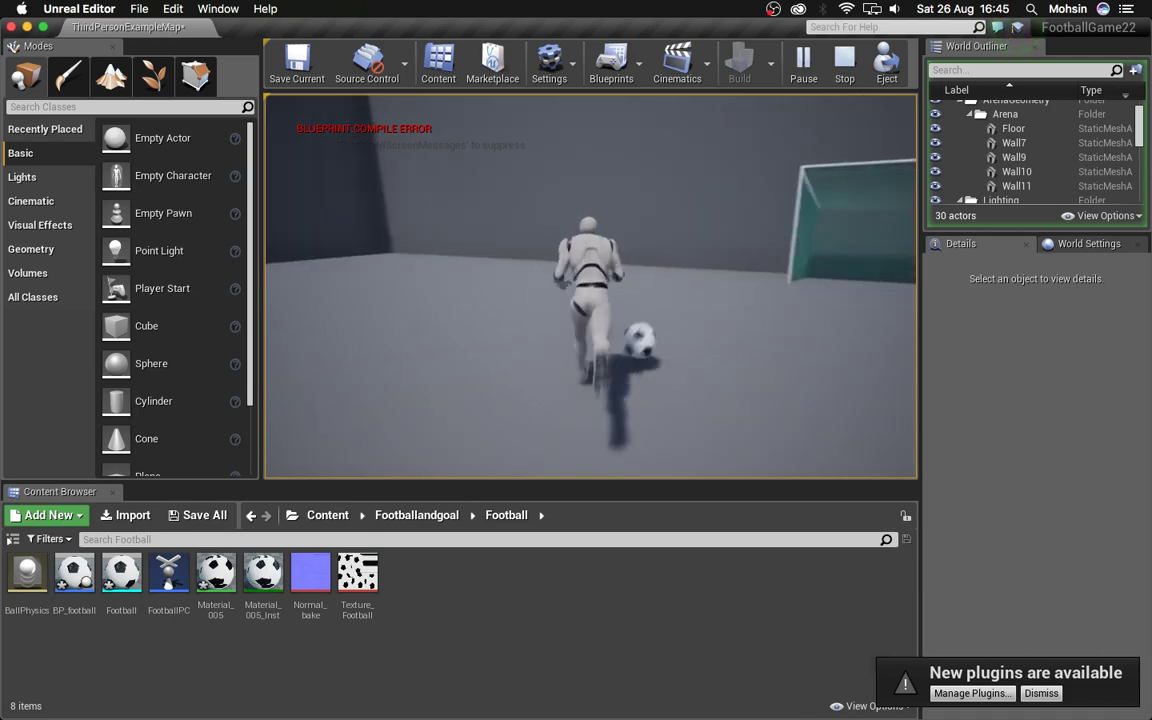
pyautogui.press('w')
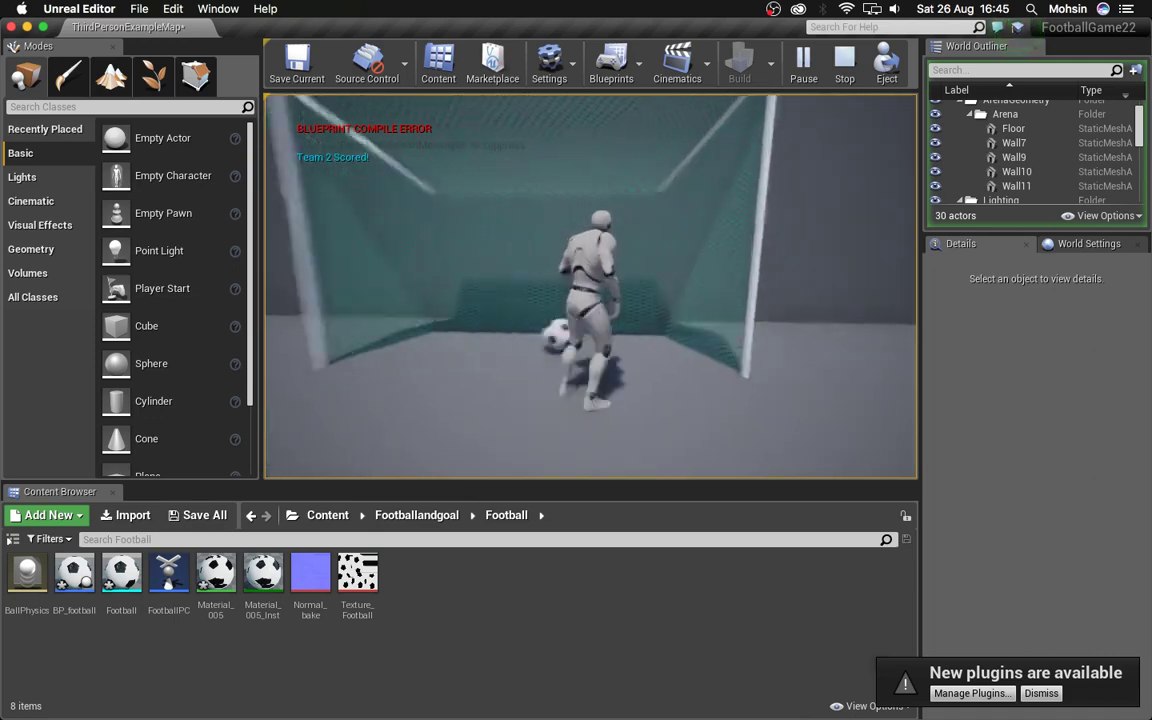
pyautogui.press('w')
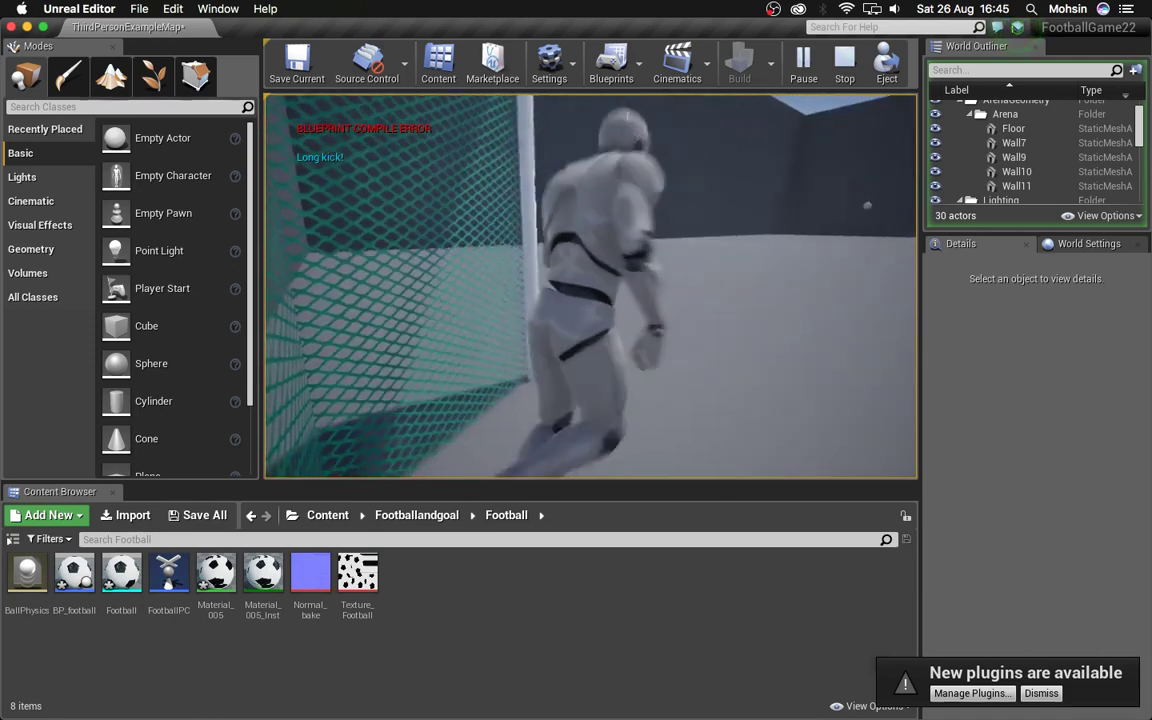
# - Chase the ball across the arena to test long kicks at the opposite goal, and end the play session
pyautogui.press('w')
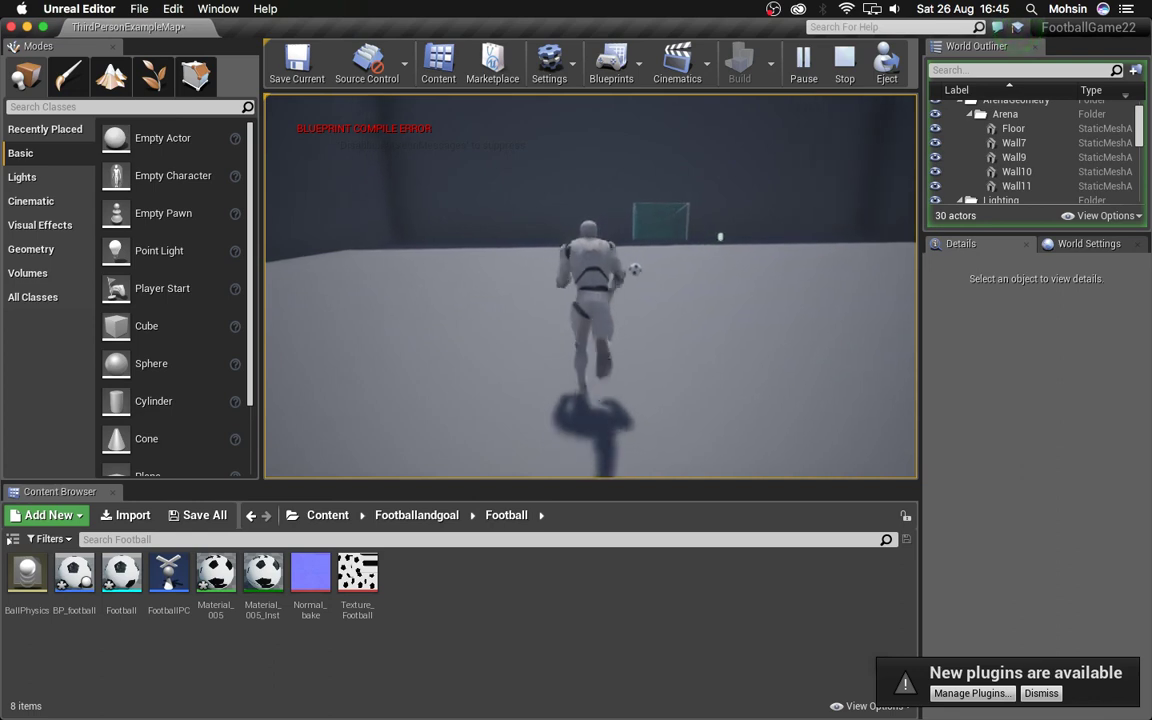
pyautogui.press('w')
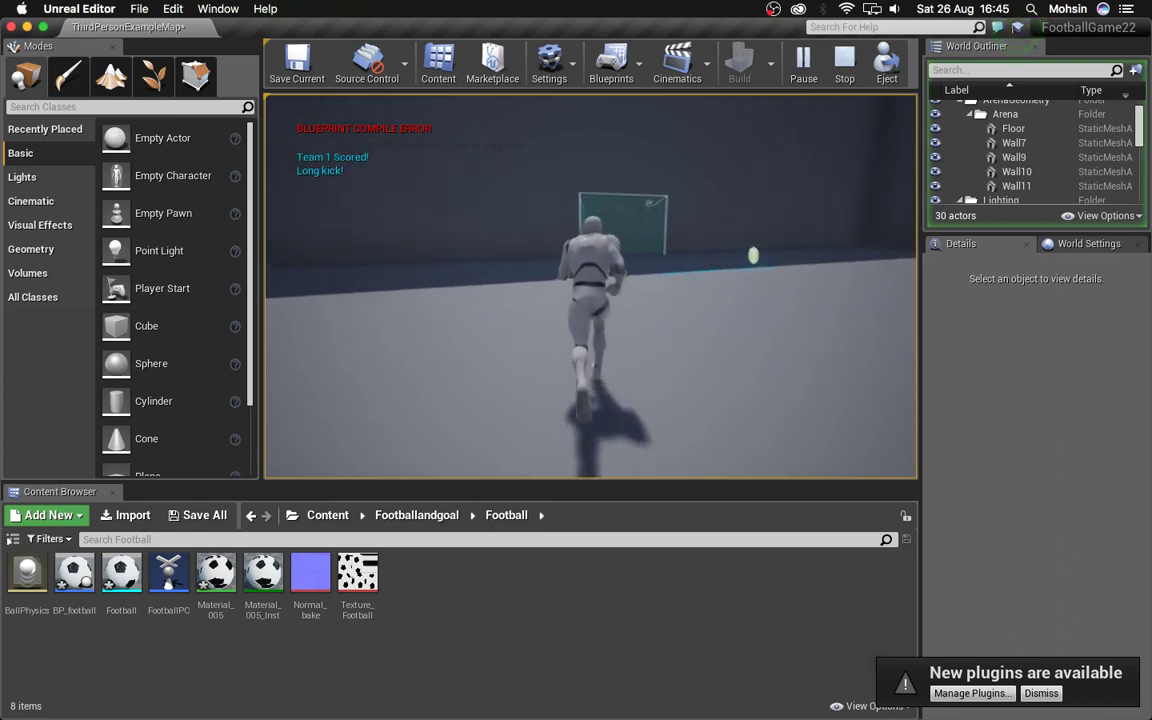
pyautogui.press('w')
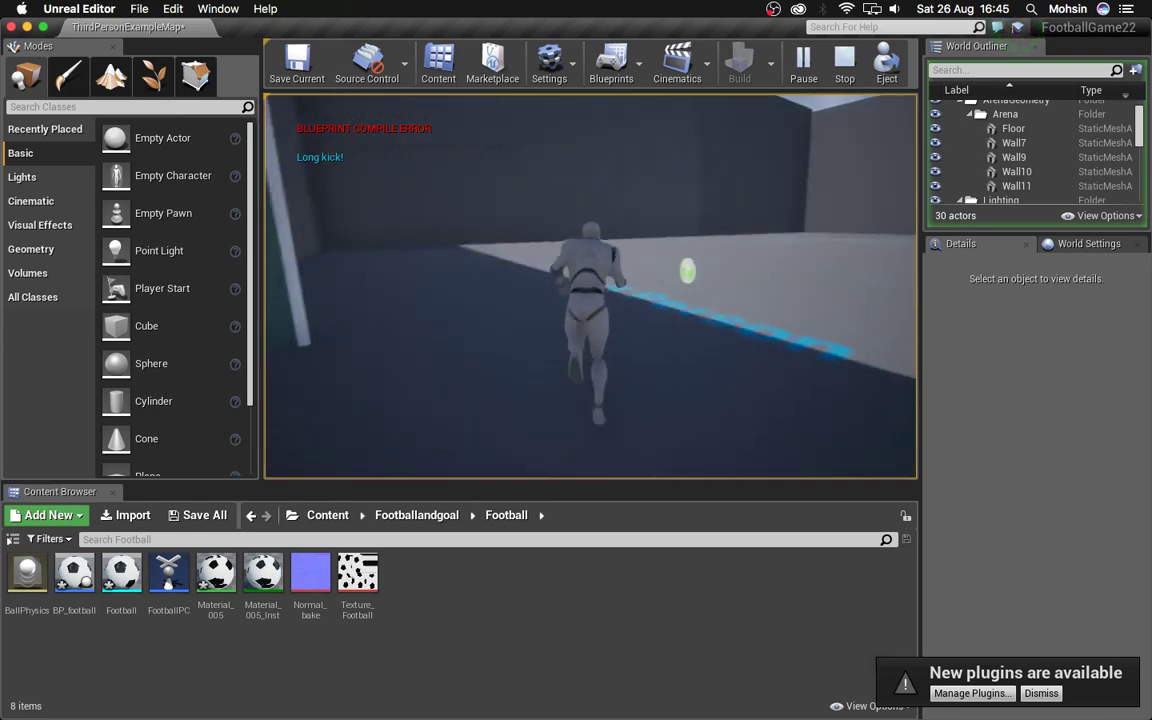
pyautogui.press('w')
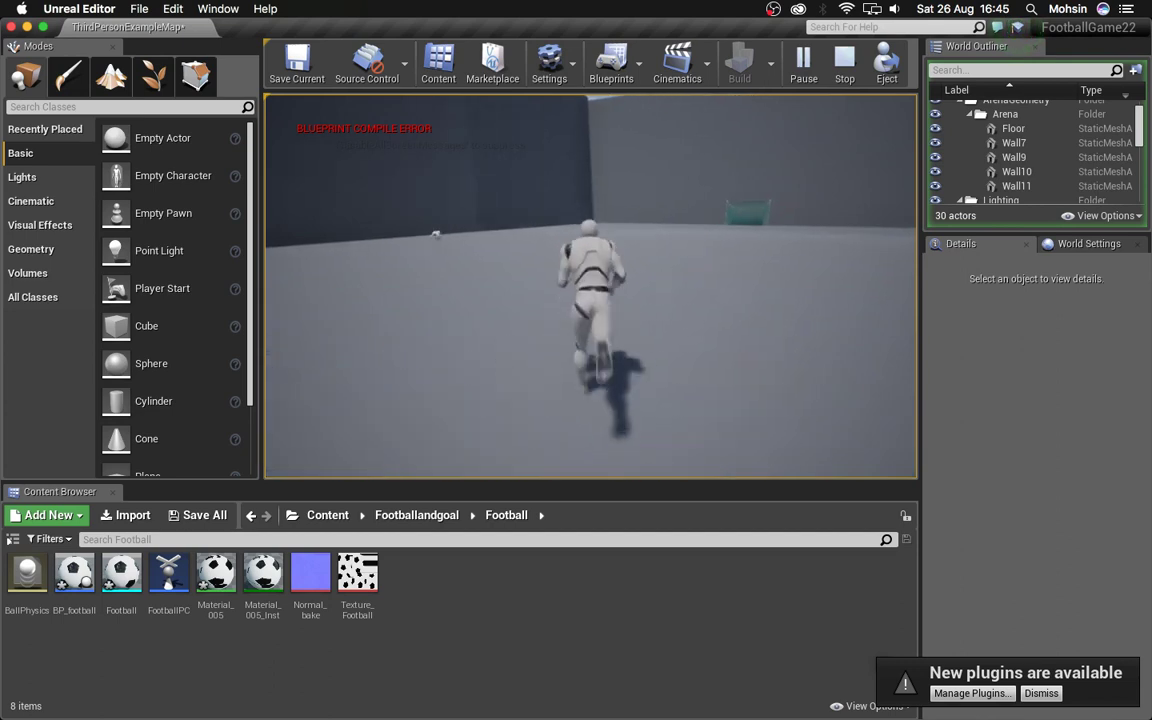
pyautogui.press('w')
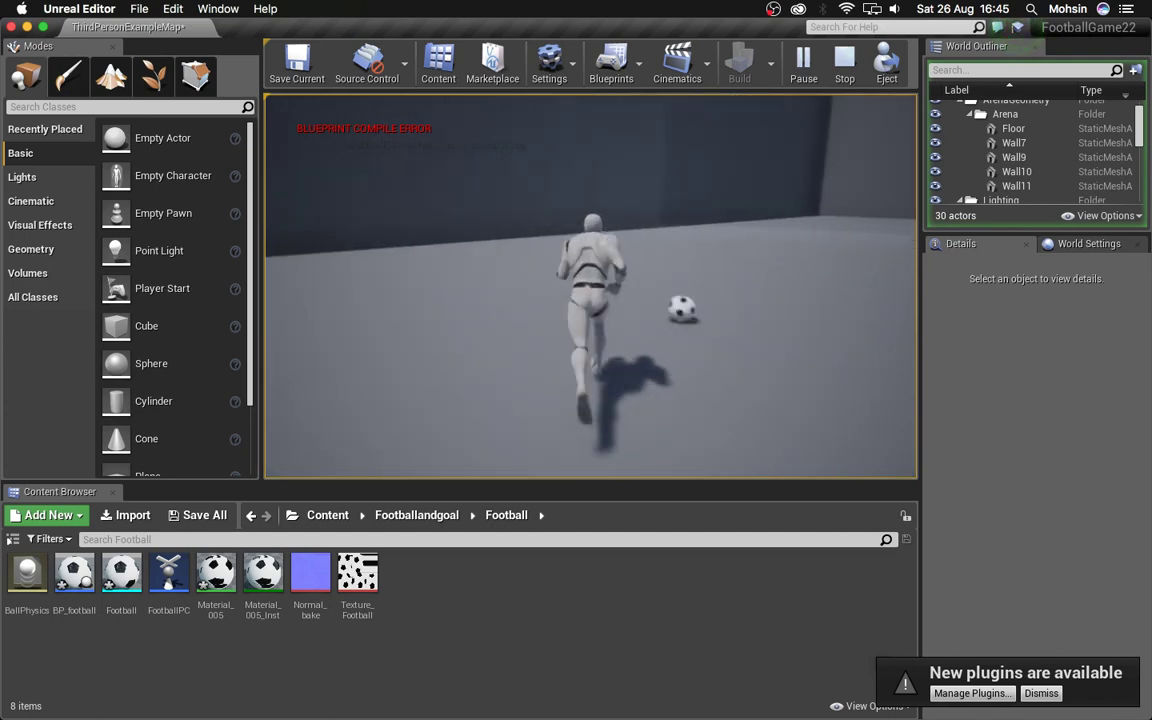
pyautogui.press('Escape')
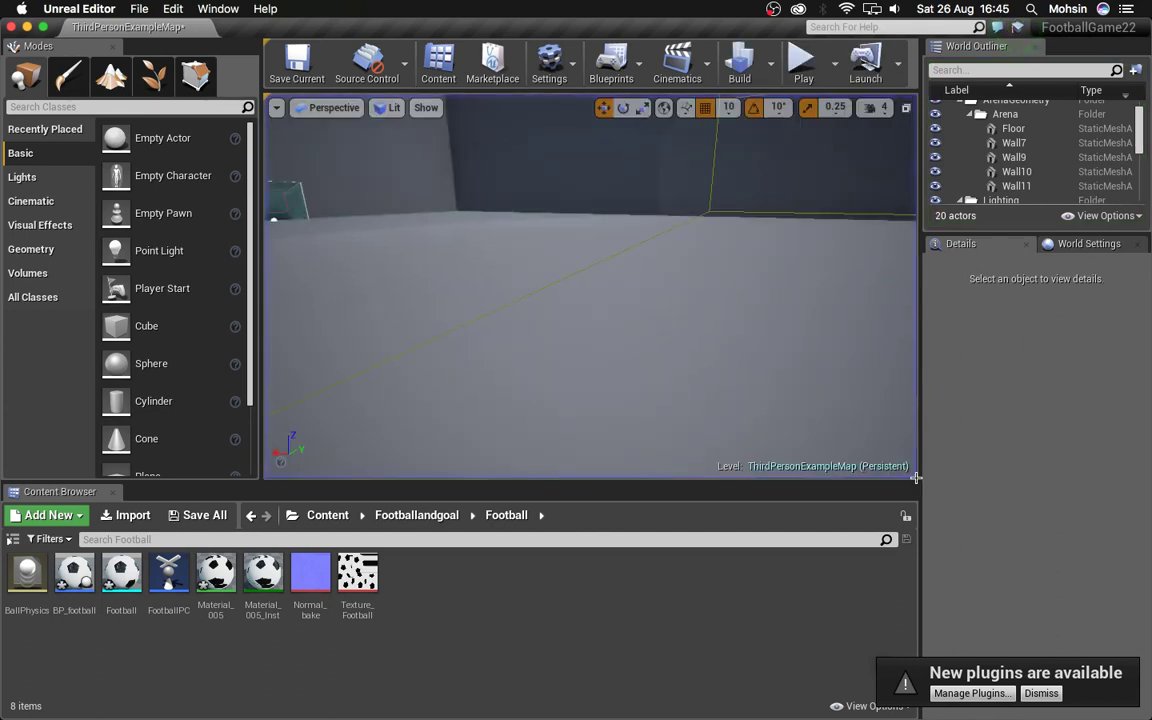
# - Select the BP_football actor in the level
pyautogui.moveTo(630, 270); pyautogui.dragTo(655, 340, button='right')
pyautogui.press('w')
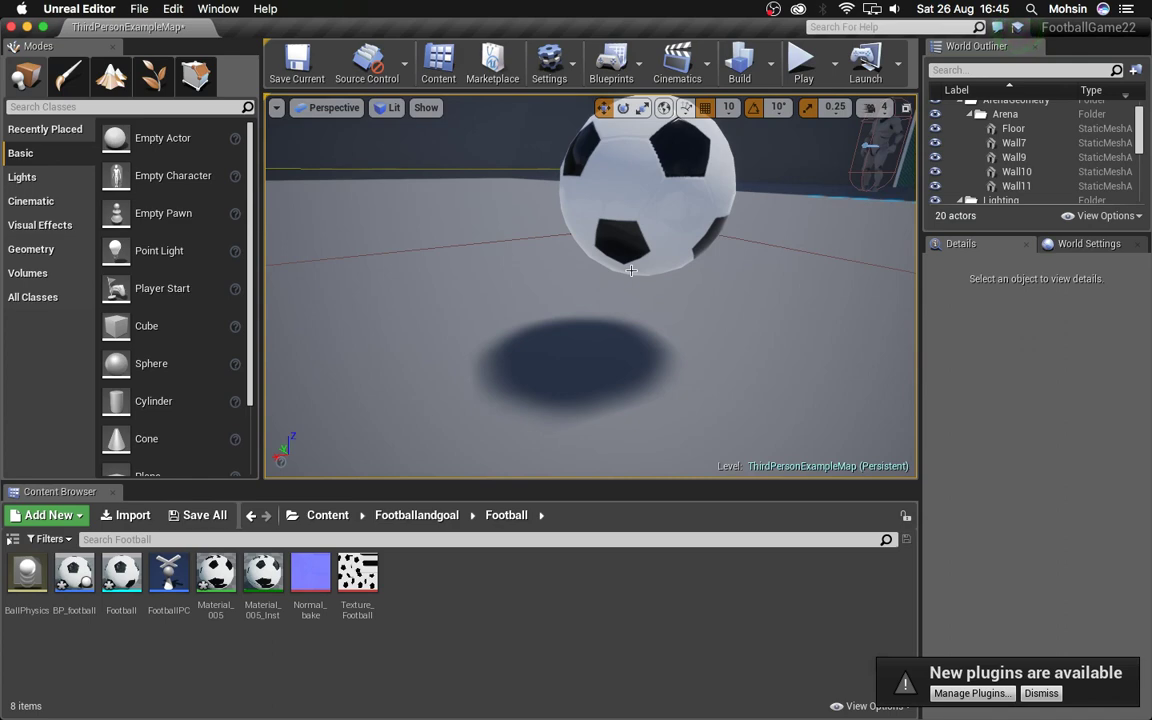
pyautogui.click(661, 180)
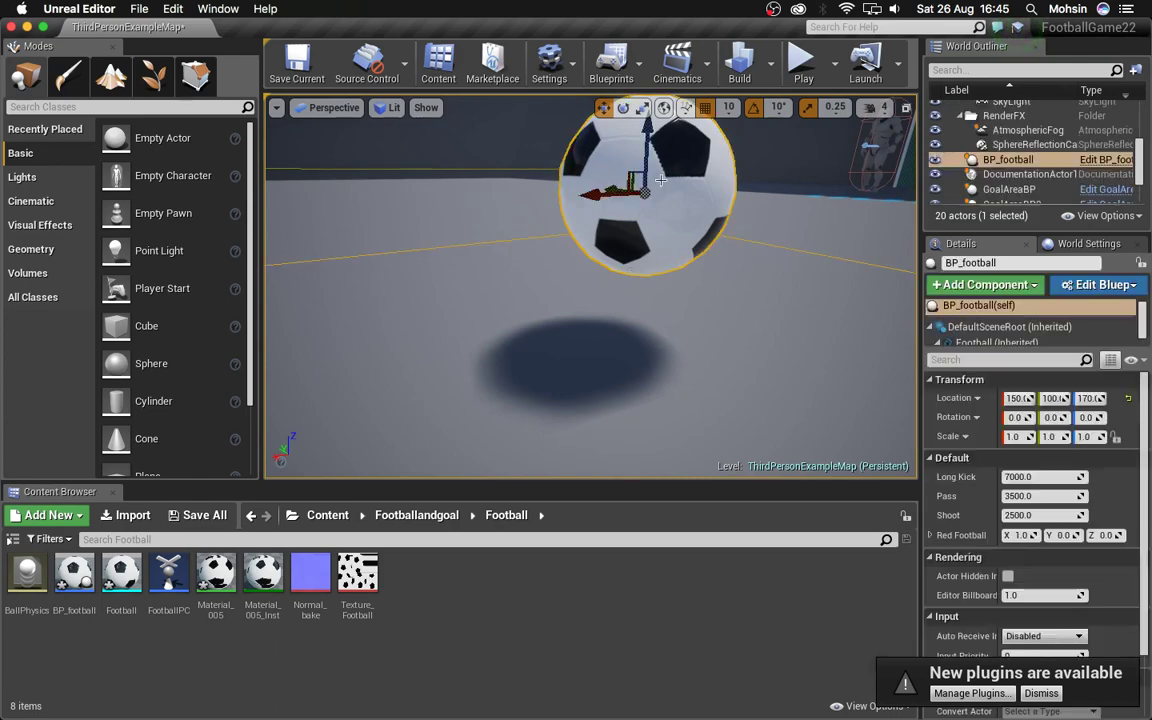
# - Open the Football static mesh, examine its surface and mesh statistics from several sides, and close its editor
pyautogui.doubleClick(121, 575)
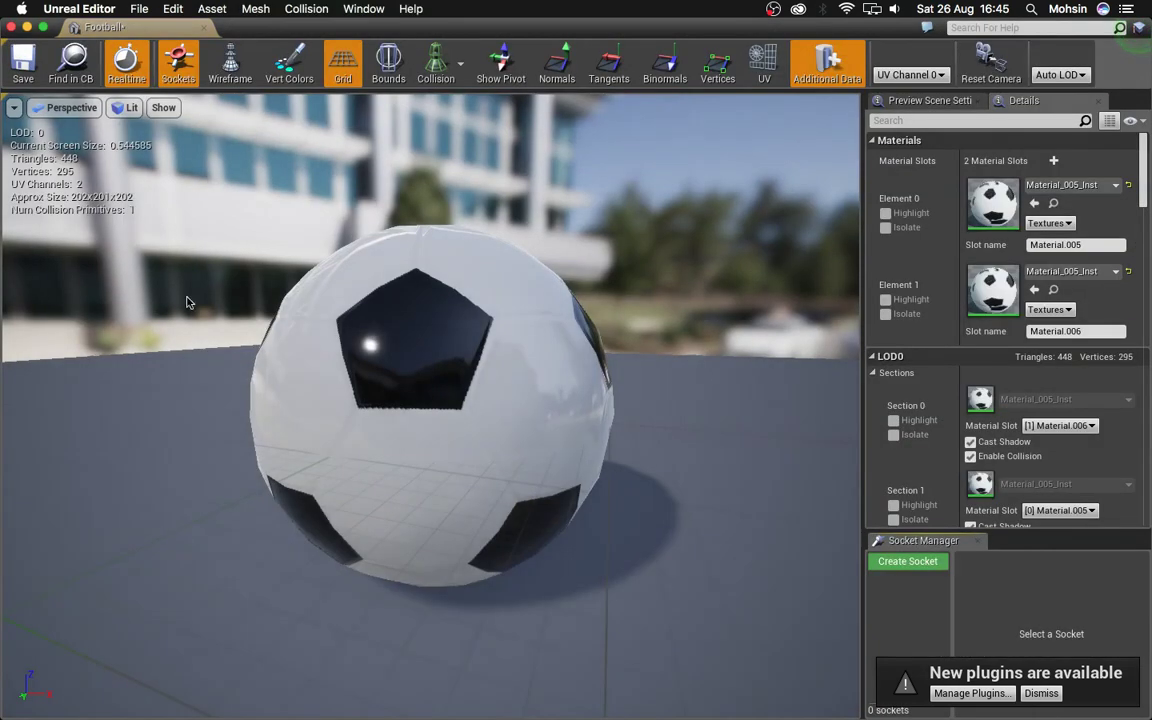
pyautogui.moveTo(385, 303); pyautogui.dragTo(413, 295, button='right')
pyautogui.press('w')
pyautogui.press('s')
pyautogui.press('d')
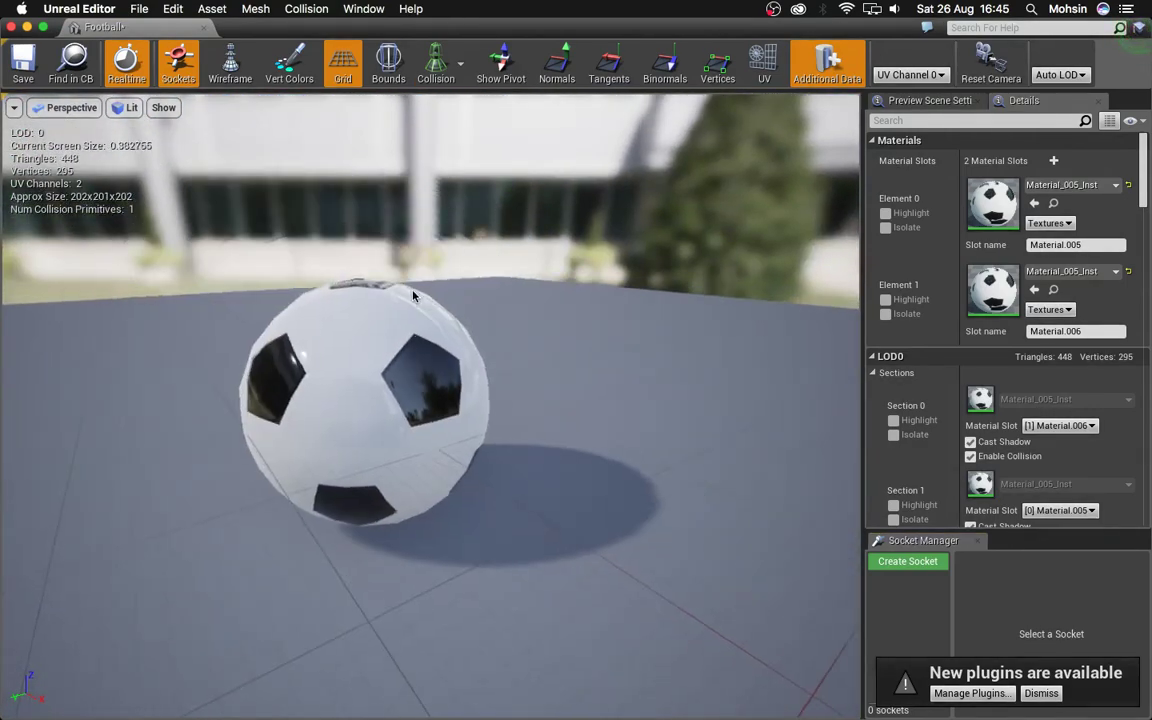
pyautogui.moveTo(357, 376); pyautogui.dragTo(265, 323, button='right')
pyautogui.press('w')
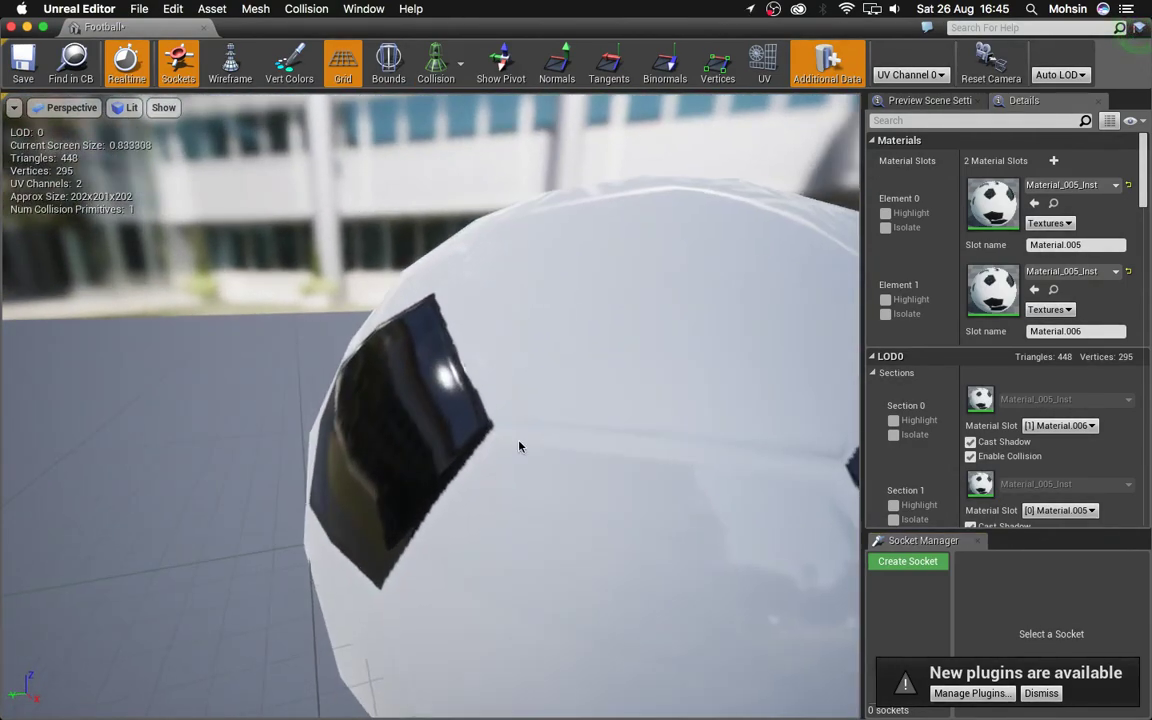
pyautogui.press('s')
pyautogui.moveTo(801, 470); pyautogui.dragTo(91, 220, button='right')
pyautogui.press('a')
pyautogui.press('w')
pyautogui.press('s')
pyautogui.press('d')
pyautogui.press('w')
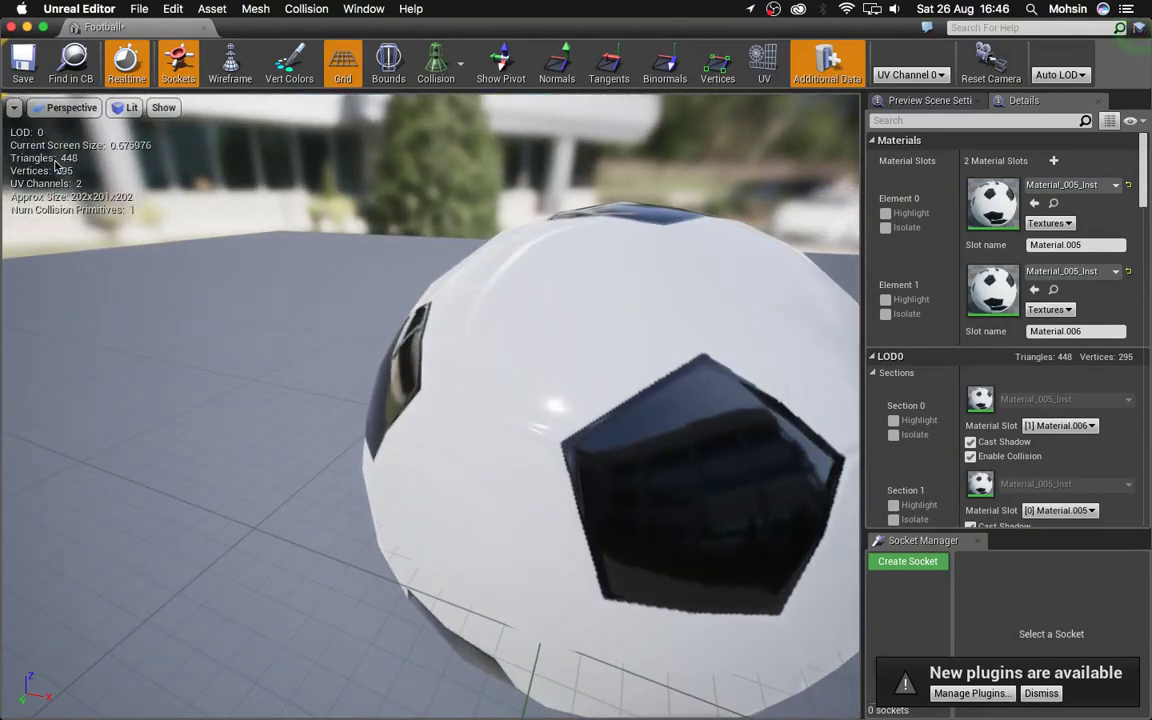
pyautogui.scroll(-5, 534, 350)
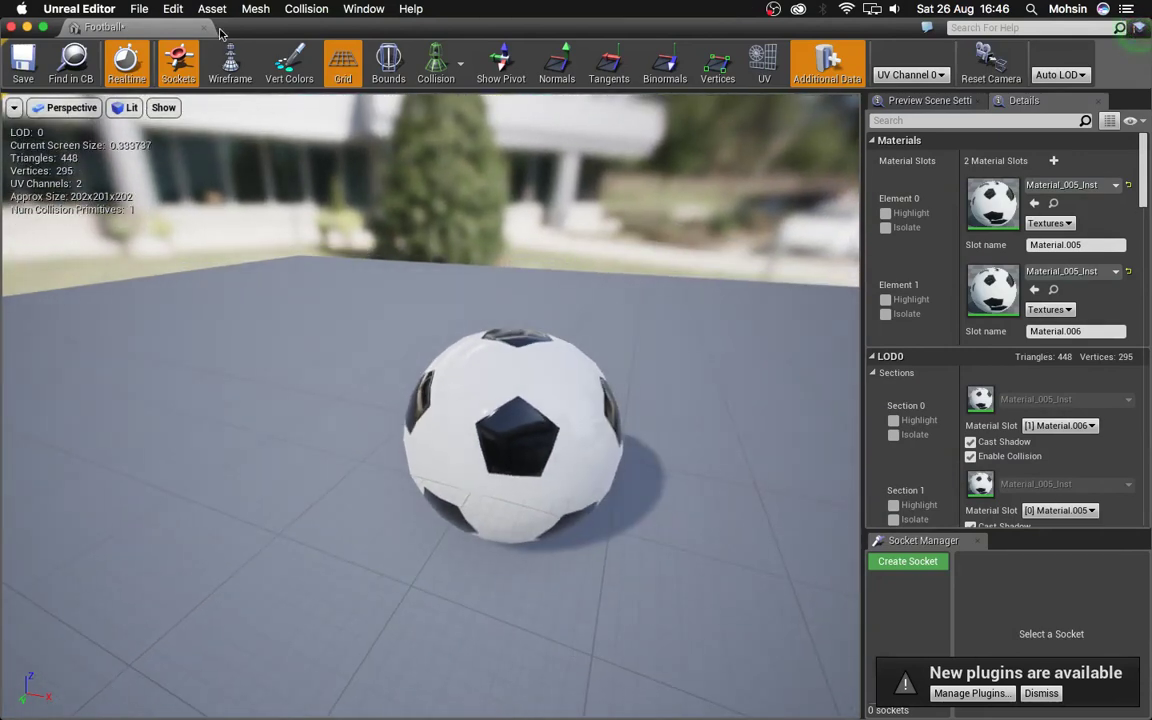
pyautogui.click(204, 27)
pyautogui.click(468, 623)
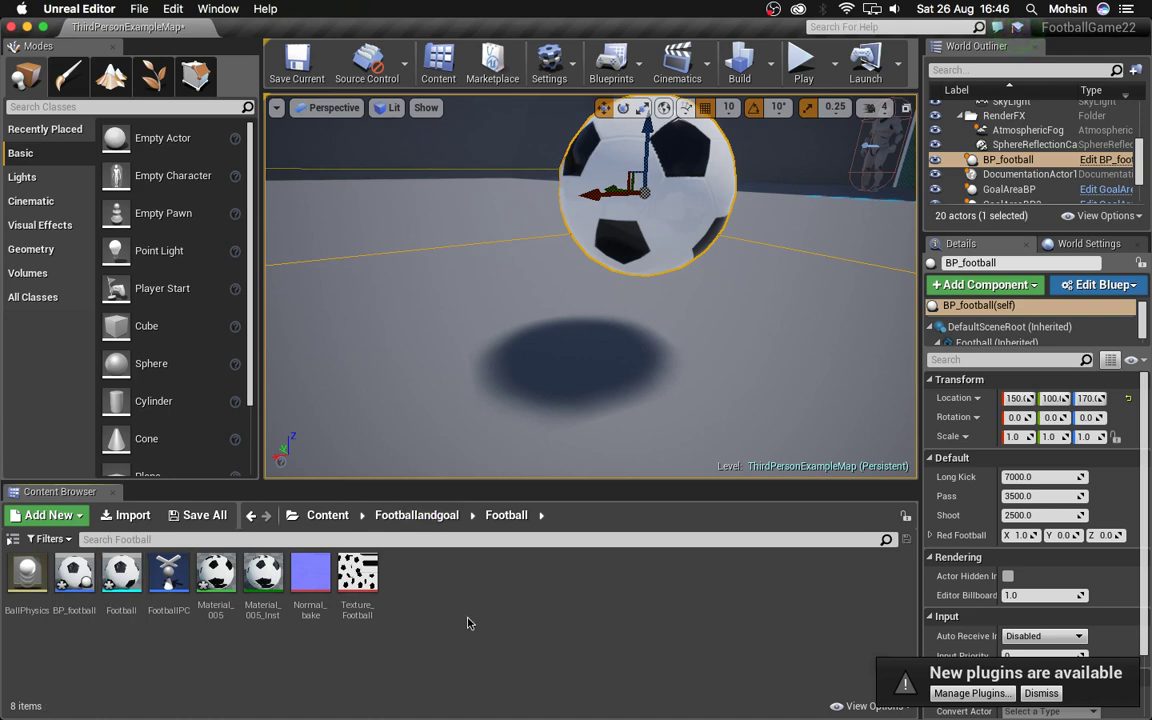
# - Bring up the asset import dialog and cancel it, and view the Texture_Football texture in its editor
pyautogui.click(150, 521)
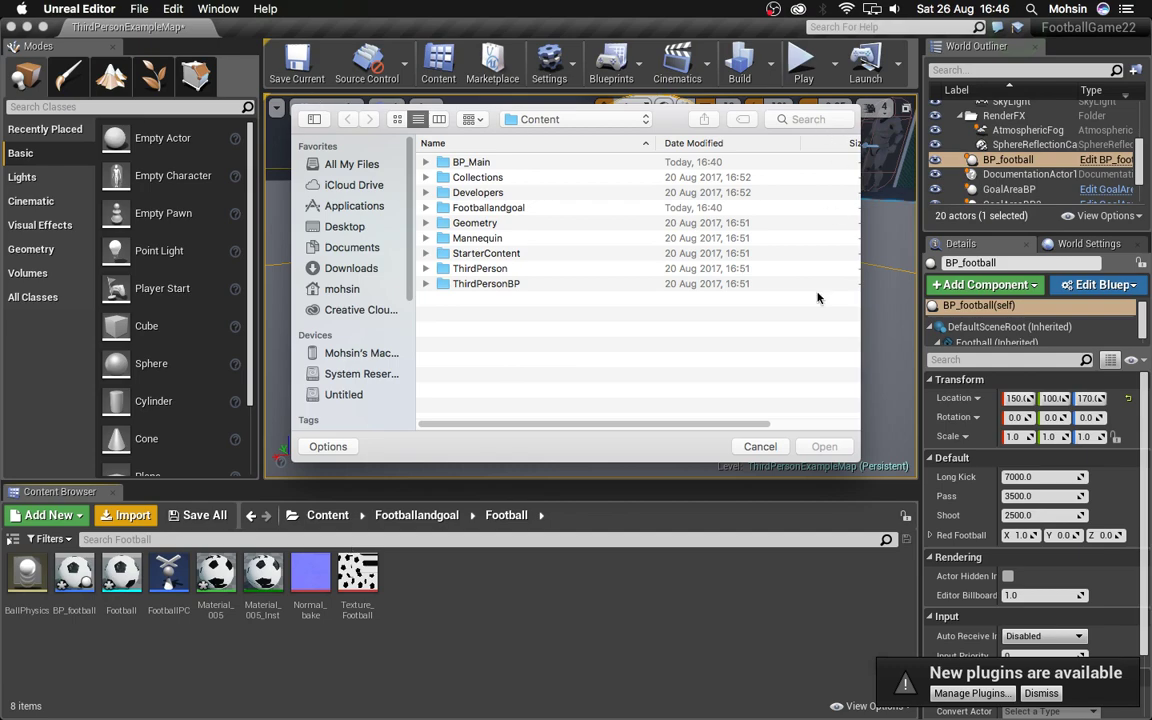
pyautogui.click(760, 446)
pyautogui.doubleClick(362, 595)
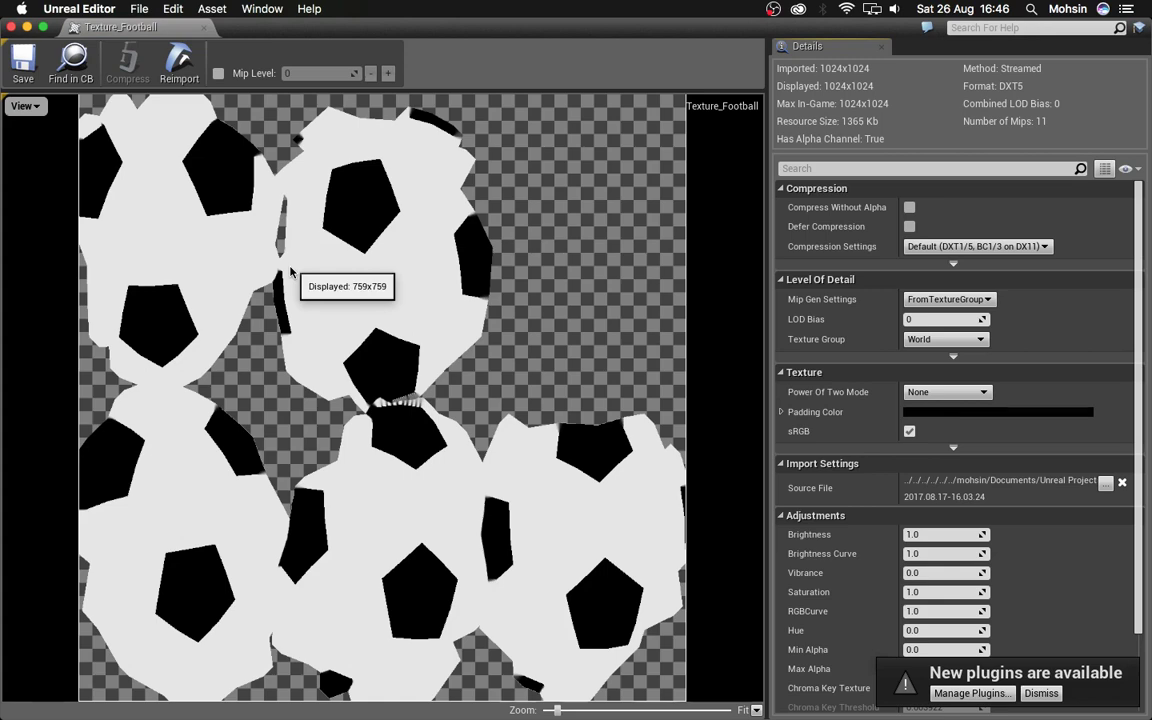
pyautogui.click(184, 27)
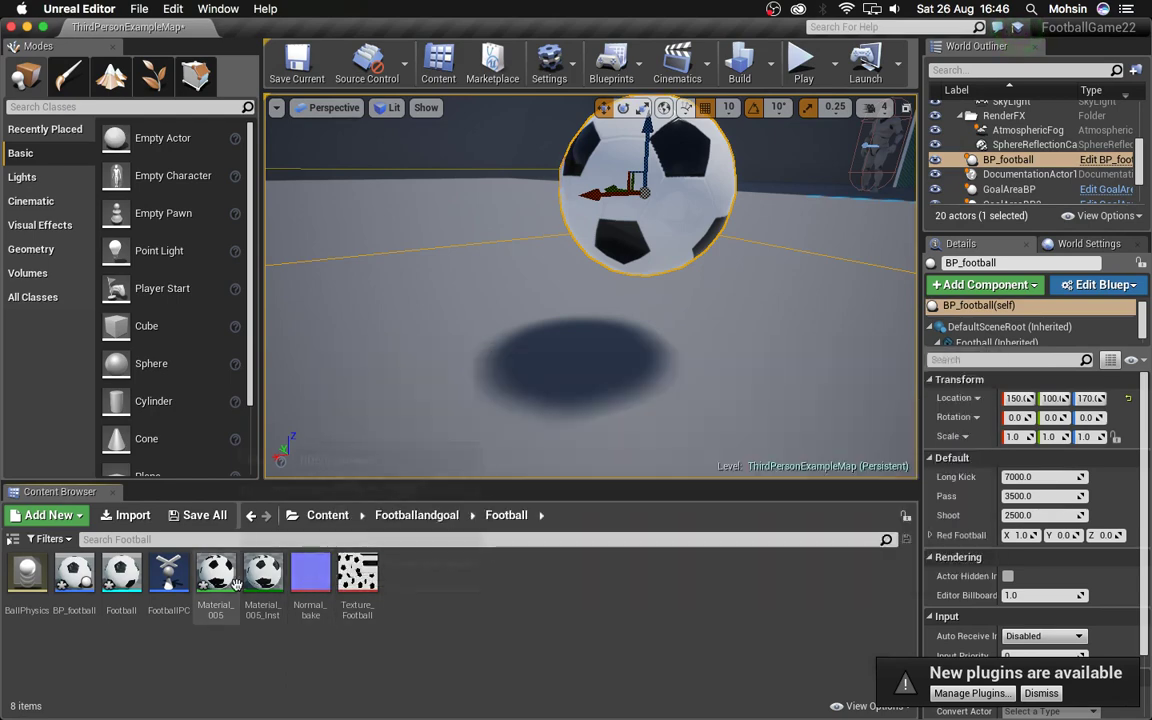
# - View the Football static mesh again and close its editor
pyautogui.doubleClick(121, 572)
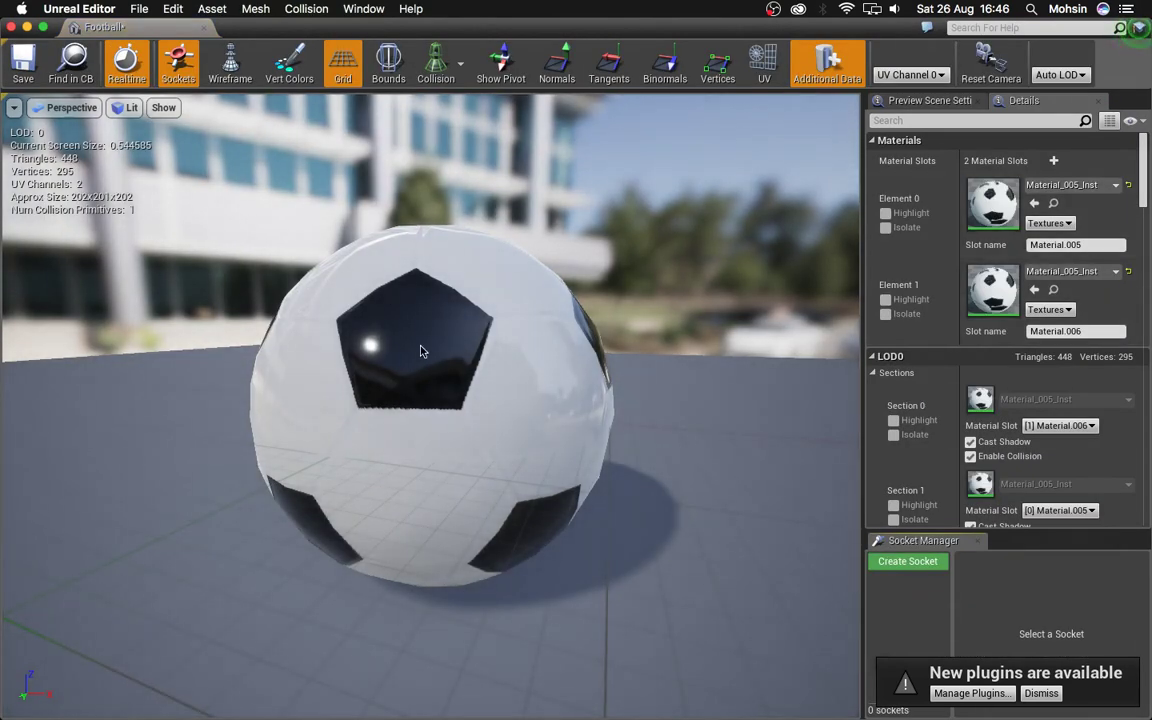
pyautogui.click(8, 26)
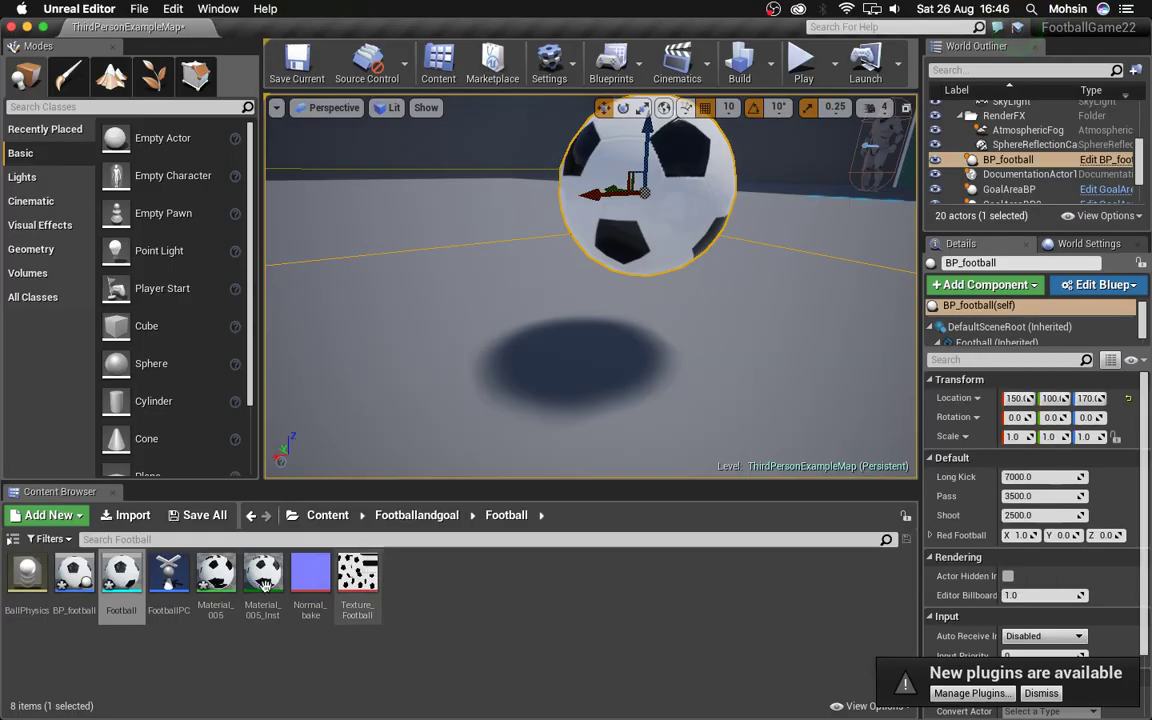
# - Open Material_005 in the material editor and move its window down to uncover the Football folder's assets
pyautogui.doubleClick(216, 575)
pyautogui.moveTo(278, 20); pyautogui.dragTo(278, 609)
pyautogui.rightClick(358, 572)
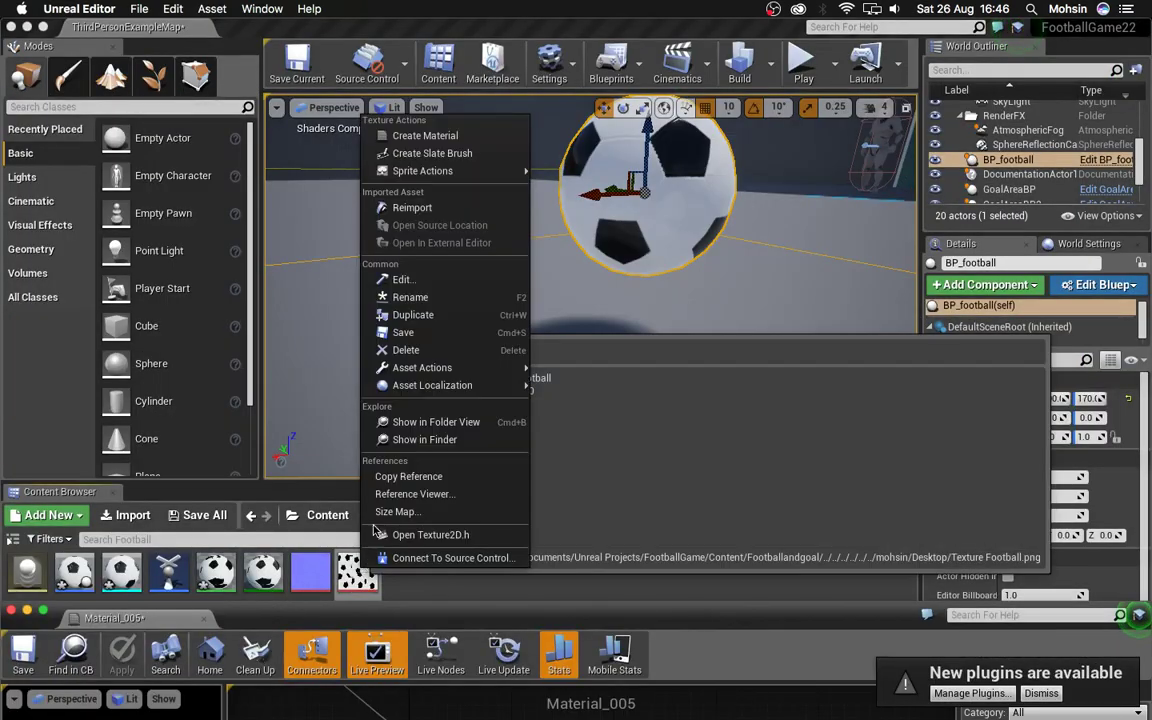
pyautogui.click(428, 576)
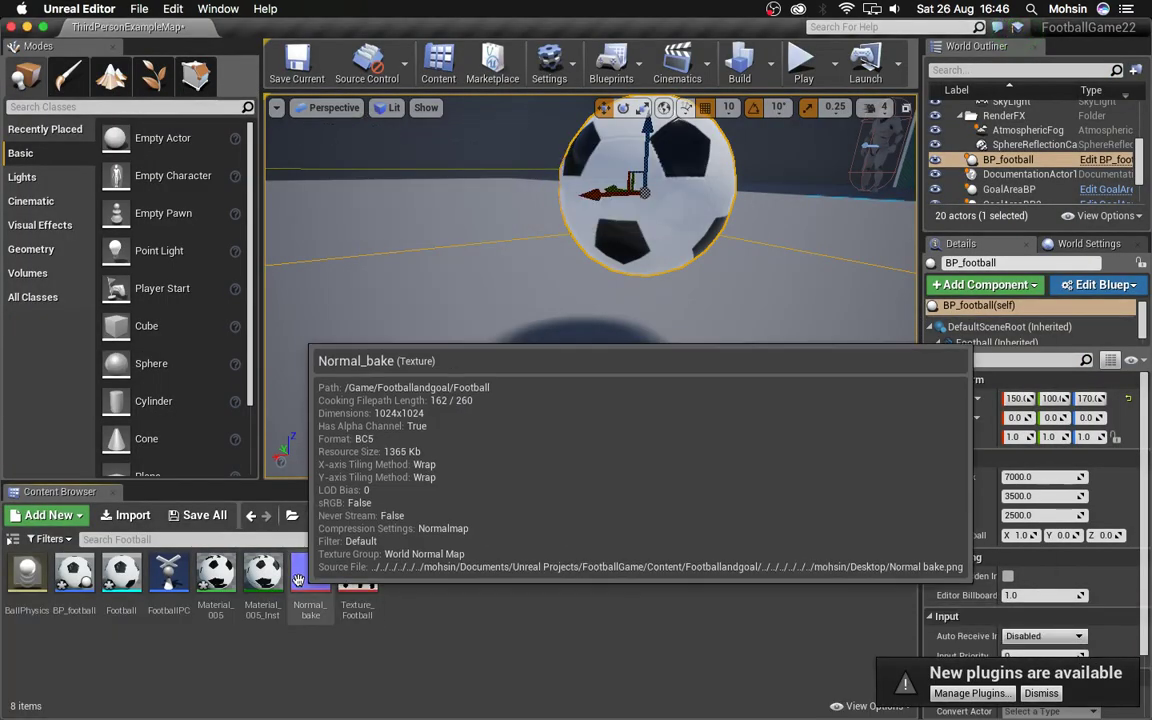
# - Open the Football mesh alongside the material, move the editor window back up, and show the Material_005 graph
pyautogui.doubleClick(121, 572)
pyautogui.moveTo(601, 617); pyautogui.dragTo(653, 118)
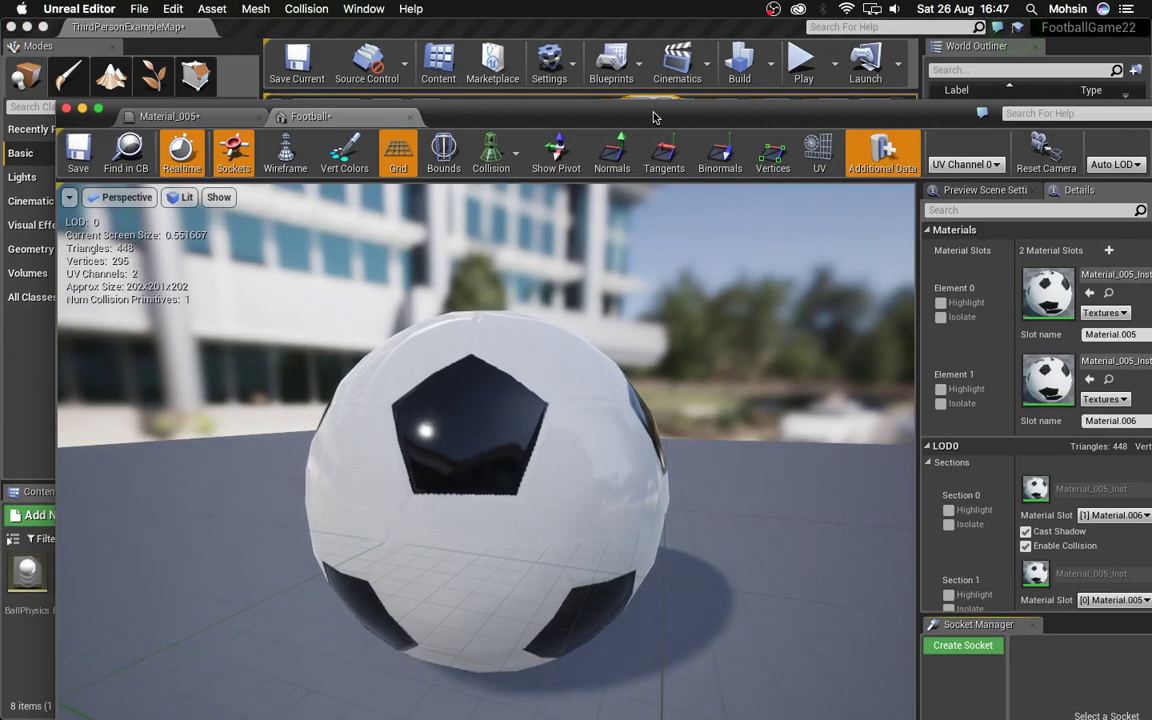
pyautogui.click(206, 121)
pyautogui.doubleClick(620, 113)
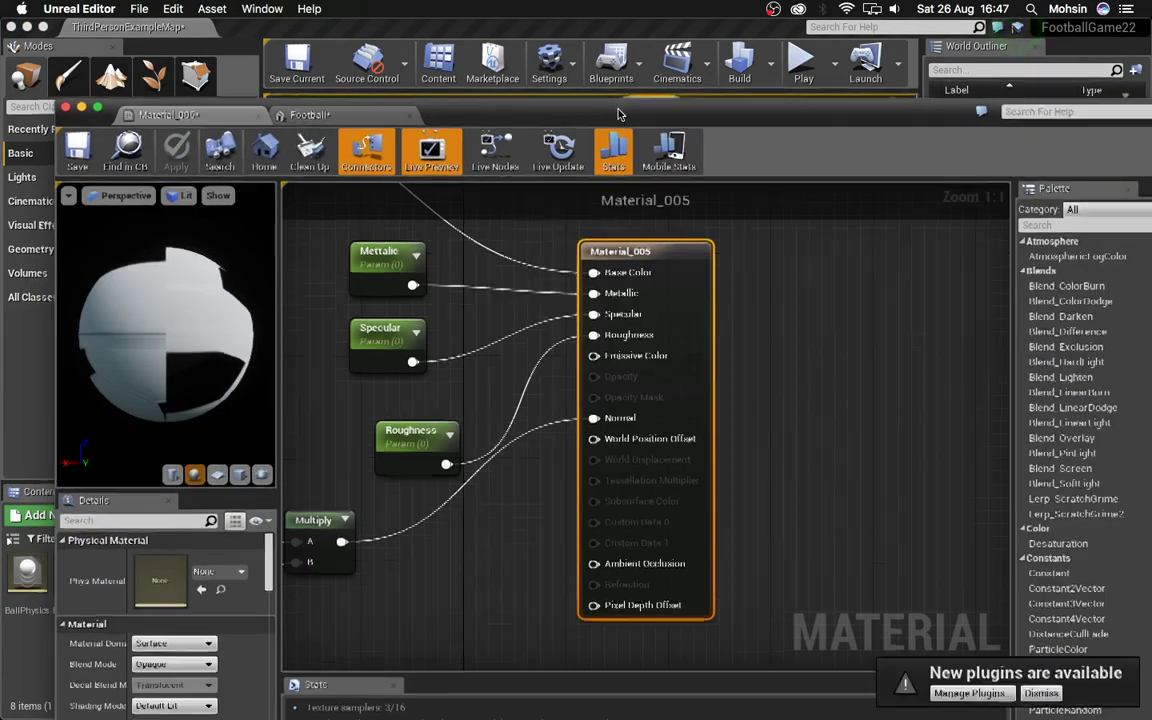
# - Move the two Texture Sample nodes away from the other nodes in the Material_005 graph and place the Roughness parameter beside the normal map sample
pyautogui.moveTo(400, 225); pyautogui.dragTo(692, 213, button='right')
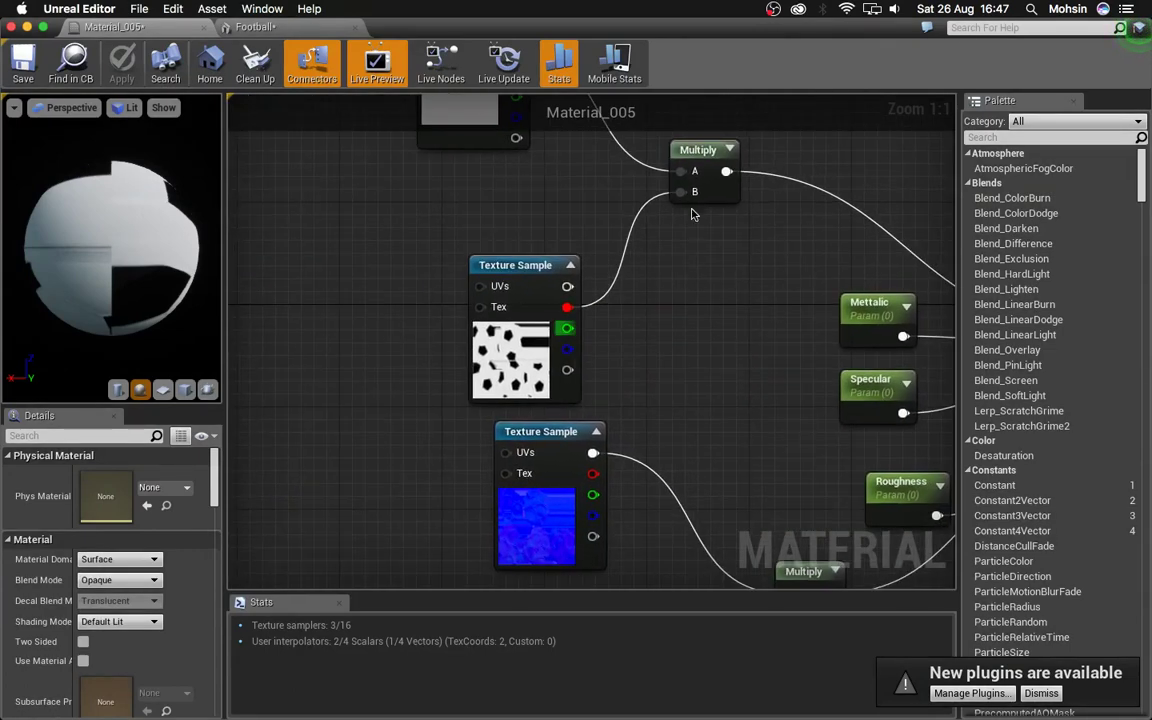
pyautogui.moveTo(686, 298); pyautogui.dragTo(410, 205, button='right')
pyautogui.moveTo(480, 320); pyautogui.dragTo(478, 405)
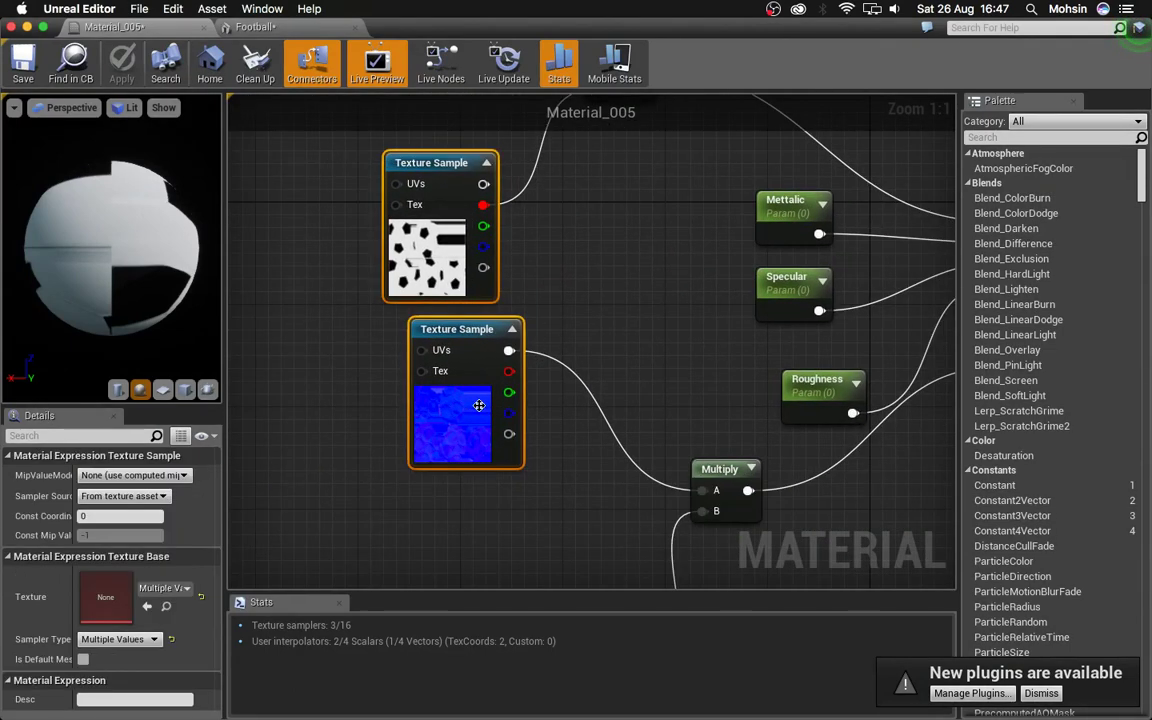
pyautogui.moveTo(463, 352); pyautogui.dragTo(411, 347)
pyautogui.click(653, 292)
pyautogui.click(830, 386)
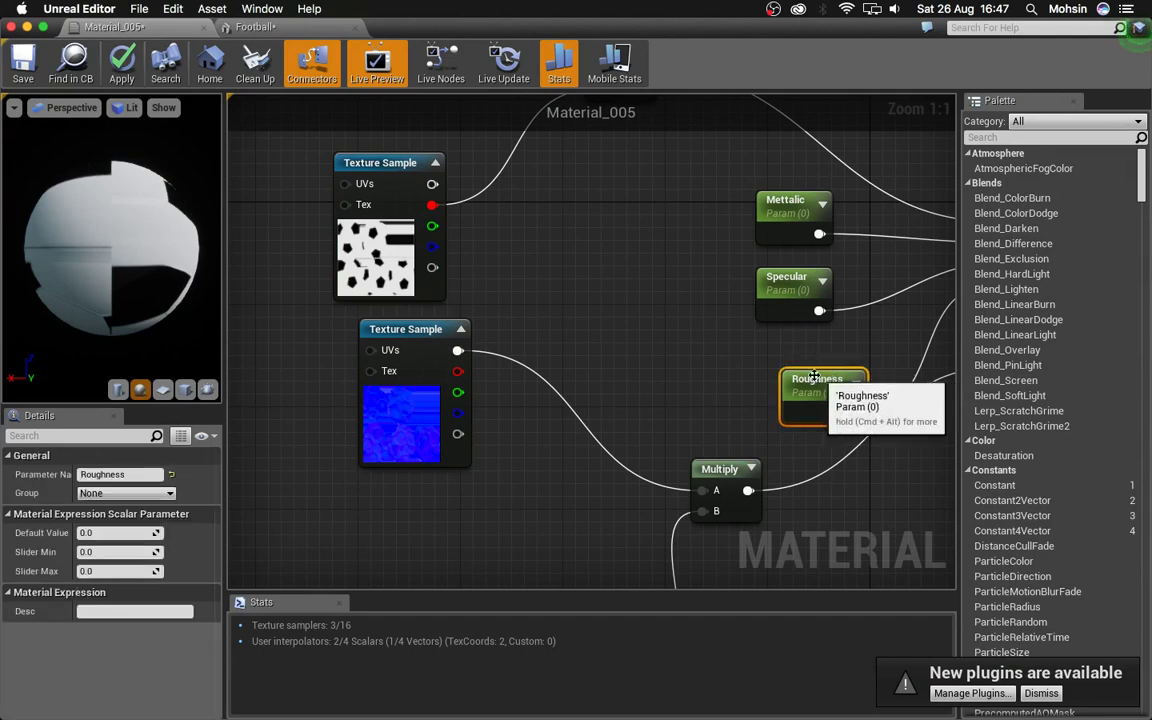
pyautogui.moveTo(832, 388); pyautogui.dragTo(574, 347)
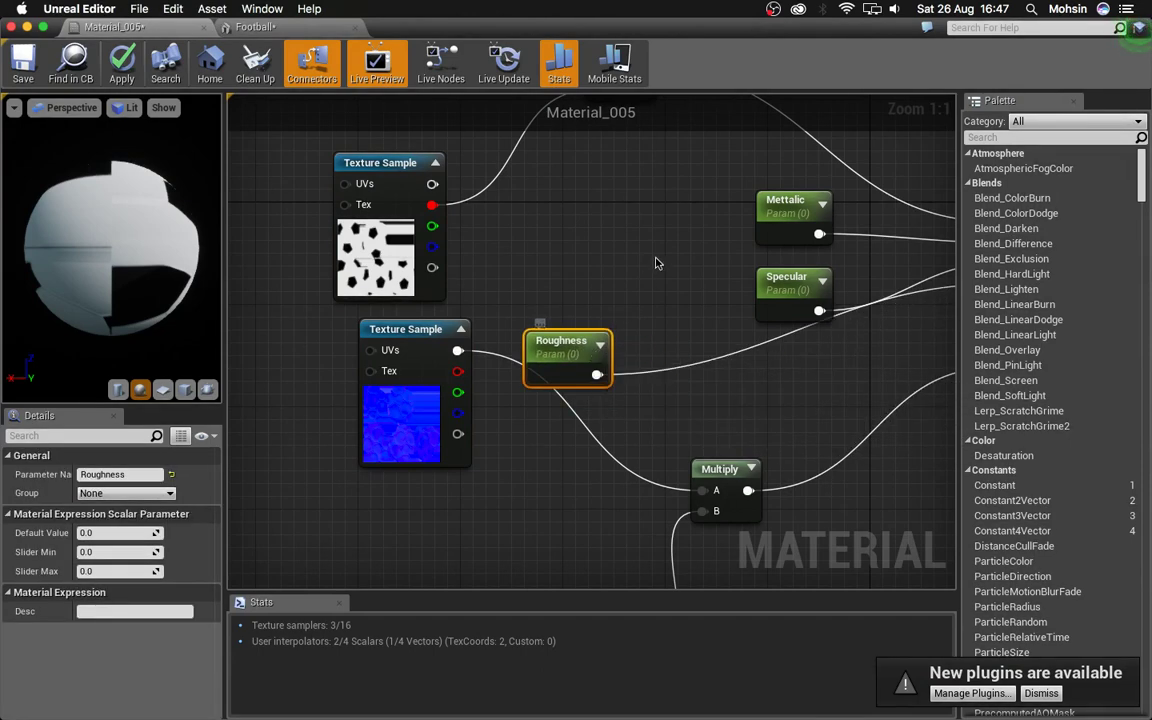
# - Shift the football pattern's Texture Sample node and move the normal map's Texture Sample below the Roughness parameter
pyautogui.click(656, 262)
pyautogui.moveTo(670, 254); pyautogui.dragTo(521, 284, button='right')
pyautogui.moveTo(316, 240); pyautogui.dragTo(411, 255)
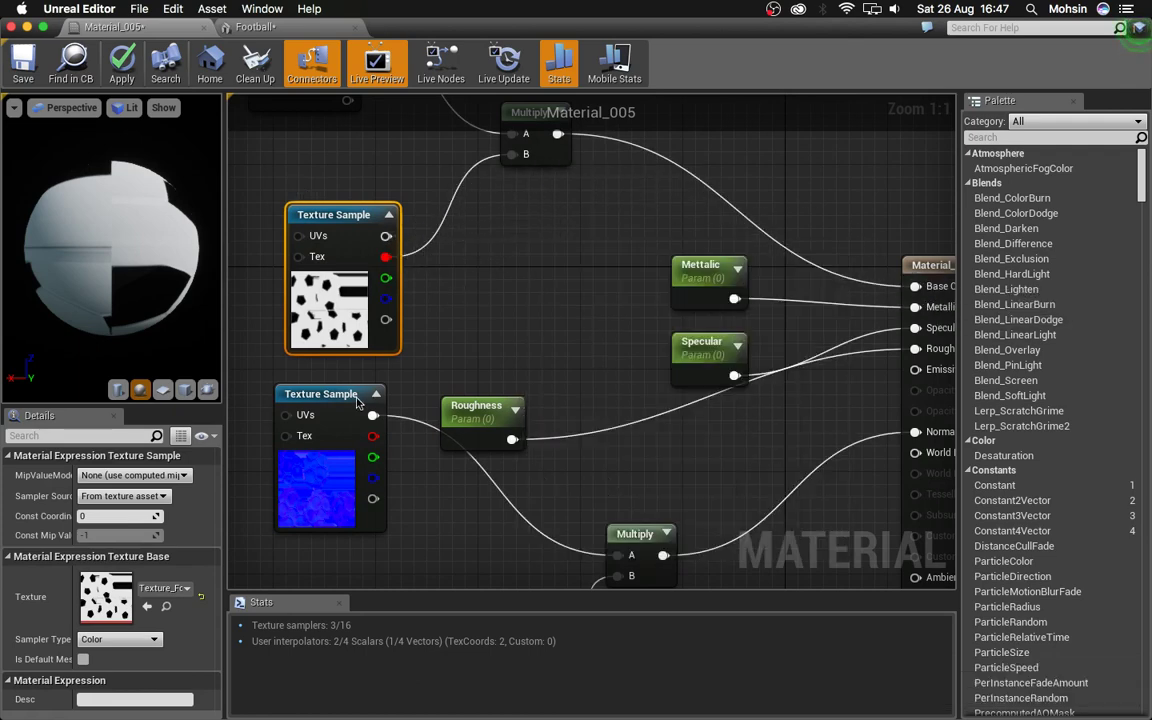
pyautogui.moveTo(355, 397); pyautogui.dragTo(457, 273)
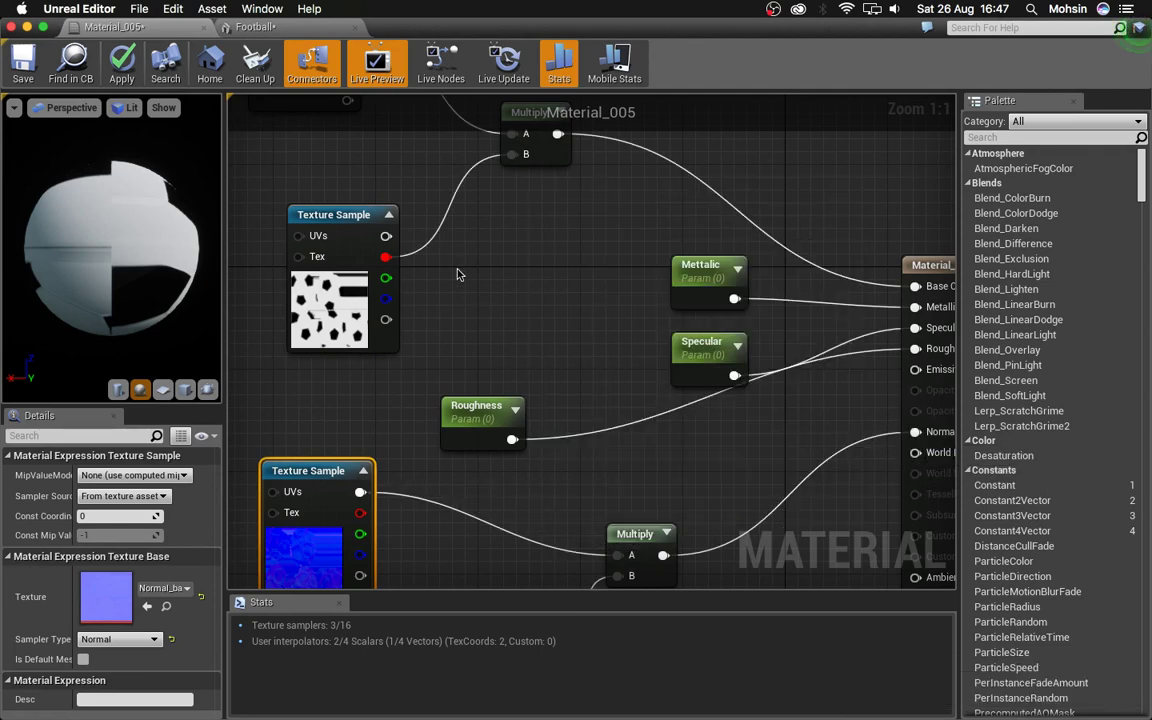
# - Select the Roughness parameter node in the graph to view its settings
pyautogui.click(514, 277)
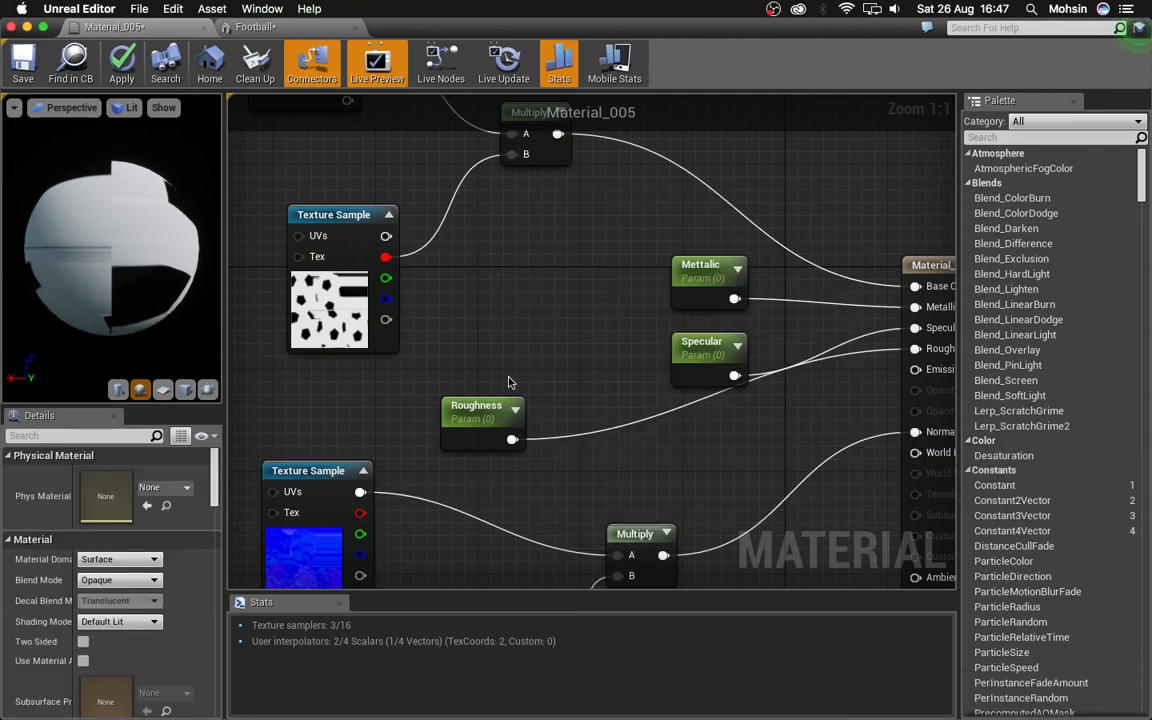
pyautogui.click(480, 422)
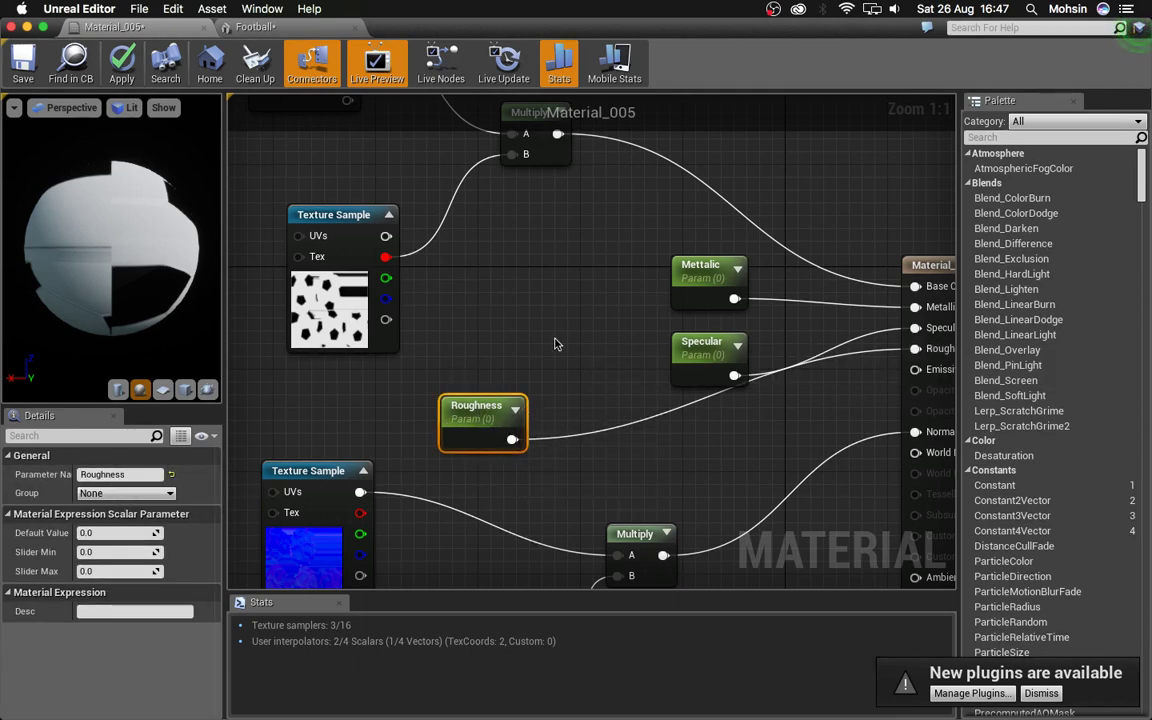
pyautogui.click(492, 308)
pyautogui.click(463, 408)
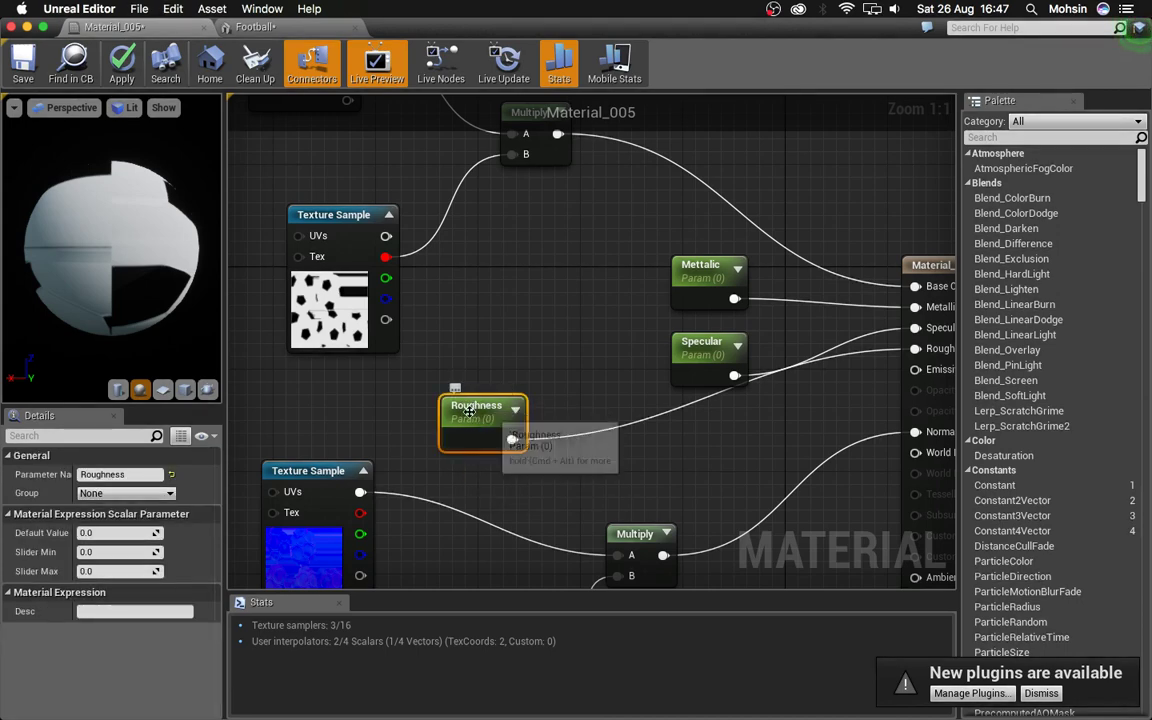
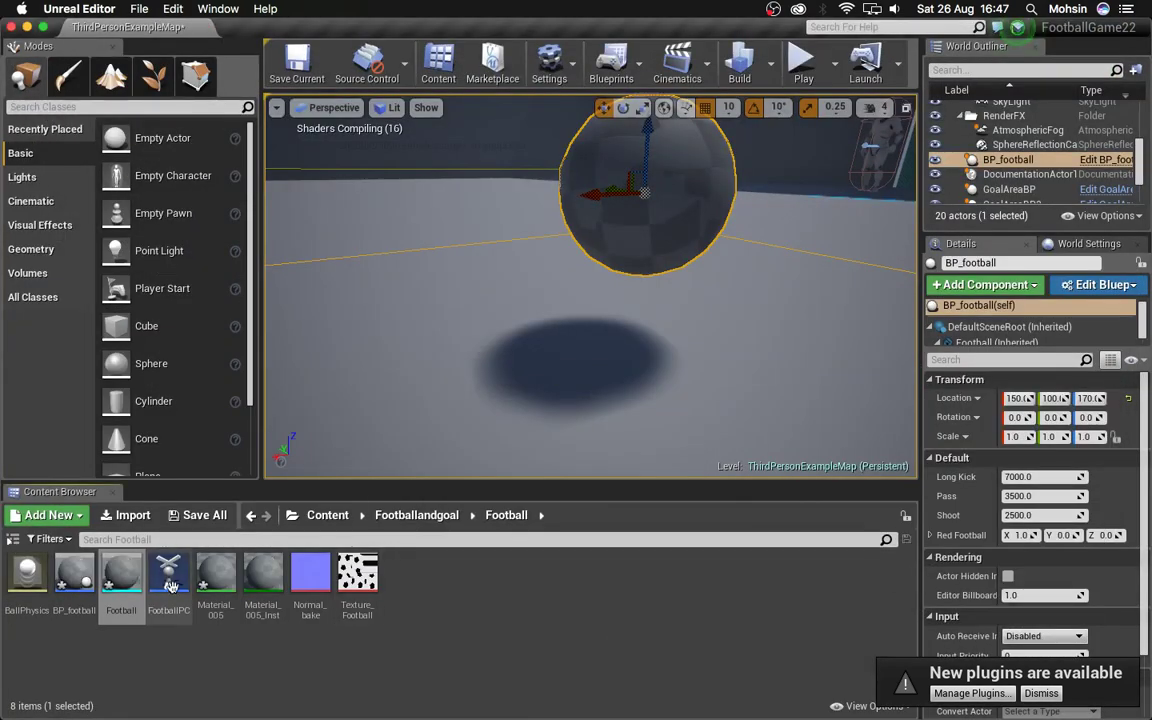
# - Show the Create Material Instance option for Material_005 without using it, and open the existing Material_005_Inst
pyautogui.rightClick(216, 578)
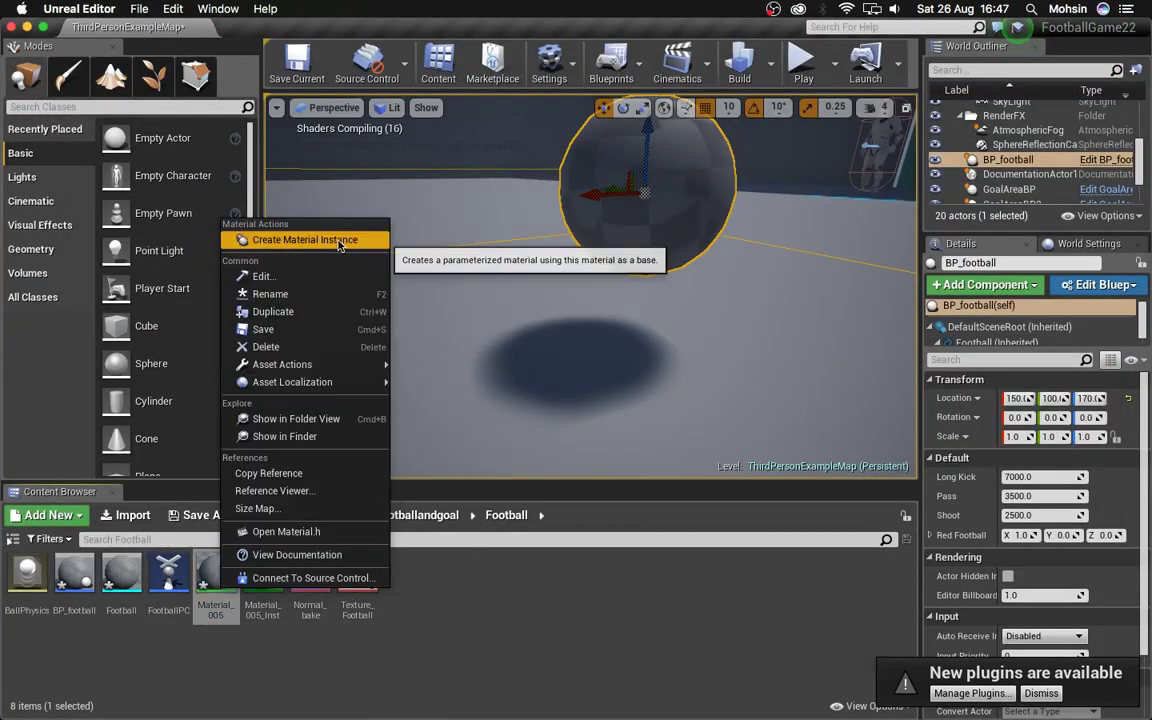
pyautogui.click(495, 666)
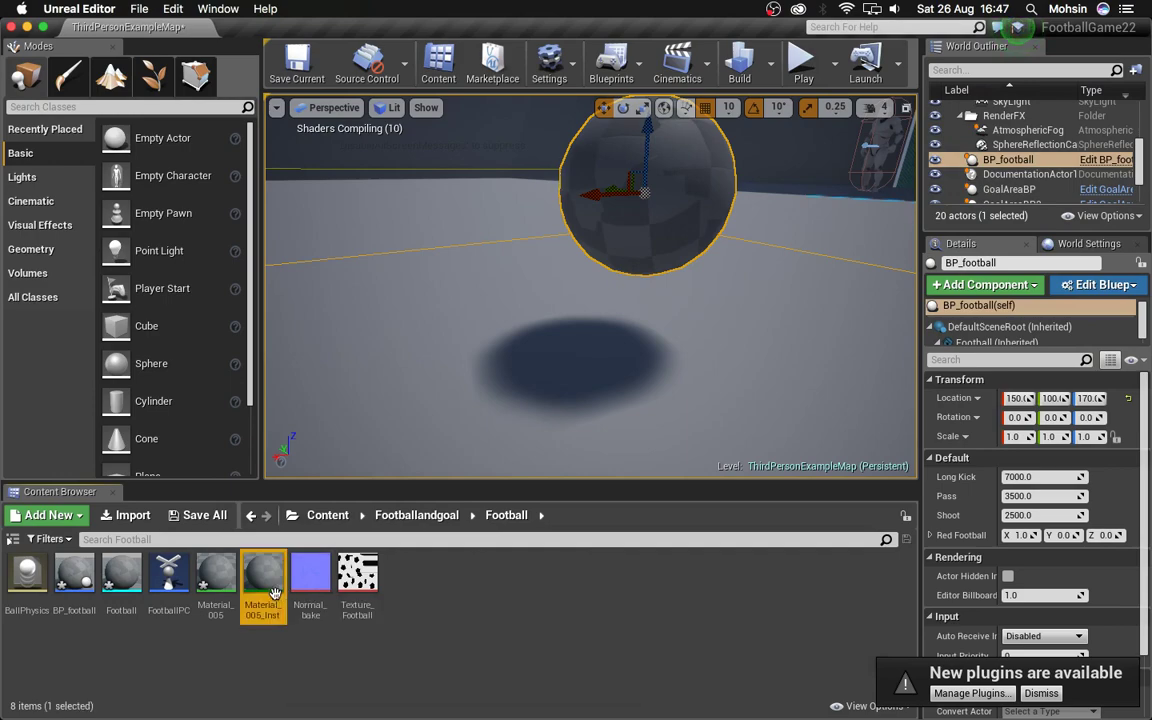
pyautogui.doubleClick(257, 605)
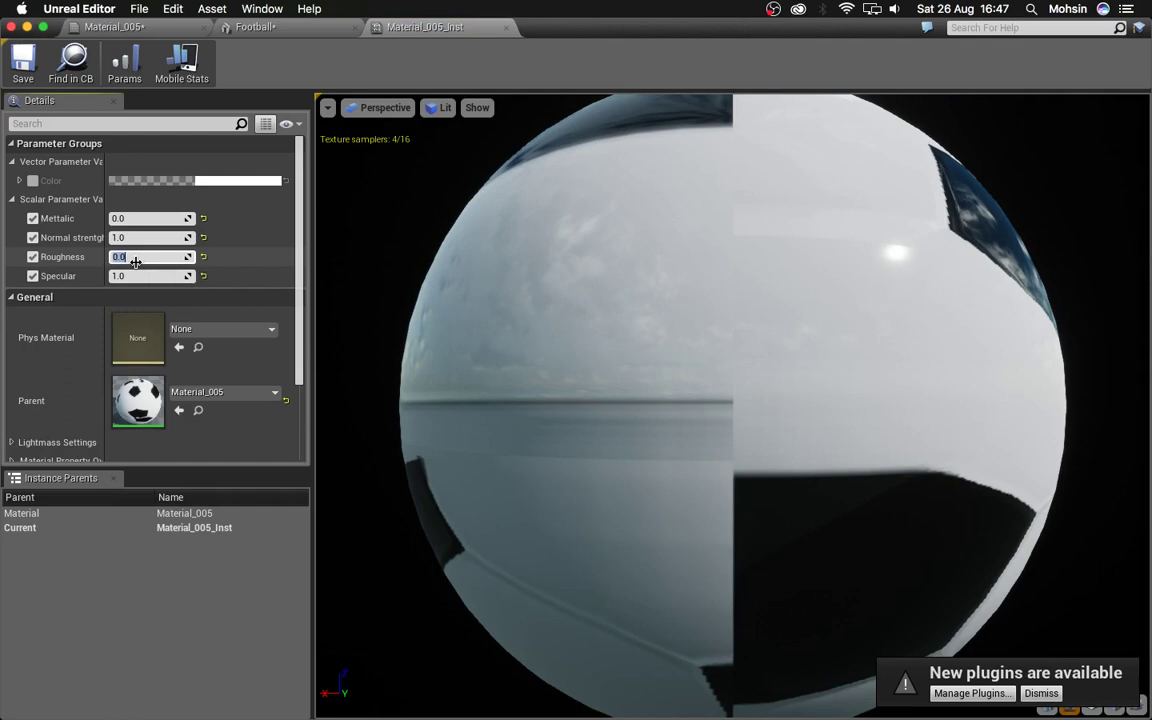
# - Try a Roughness of 1.0 on the material instance, inspect the preview ball, and return Roughness to 0.0
pyautogui.write('1')
pyautogui.press('Return')
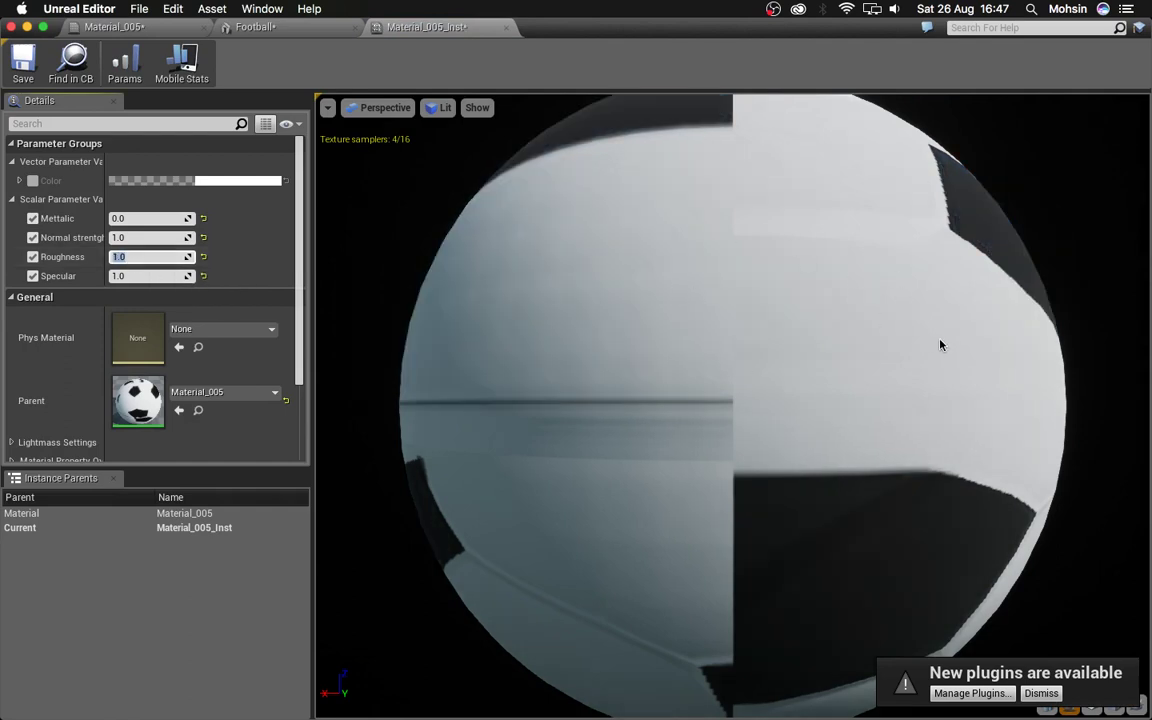
pyautogui.moveTo(943, 344); pyautogui.dragTo(943, 450, button='right')
pyautogui.moveTo(943, 344)
pyautogui.mouseDown()
pyautogui.moveTo(860, 360)
pyautogui.moveTo(780, 420)
pyautogui.moveTo(959, 329)
pyautogui.mouseUp()
pyautogui.moveTo(818, 419)
pyautogui.mouseDown()
pyautogui.moveTo(748, 404)
pyautogui.moveTo(880, 390)
pyautogui.moveTo(760, 385)
pyautogui.moveTo(670, 420)
pyautogui.mouseUp()
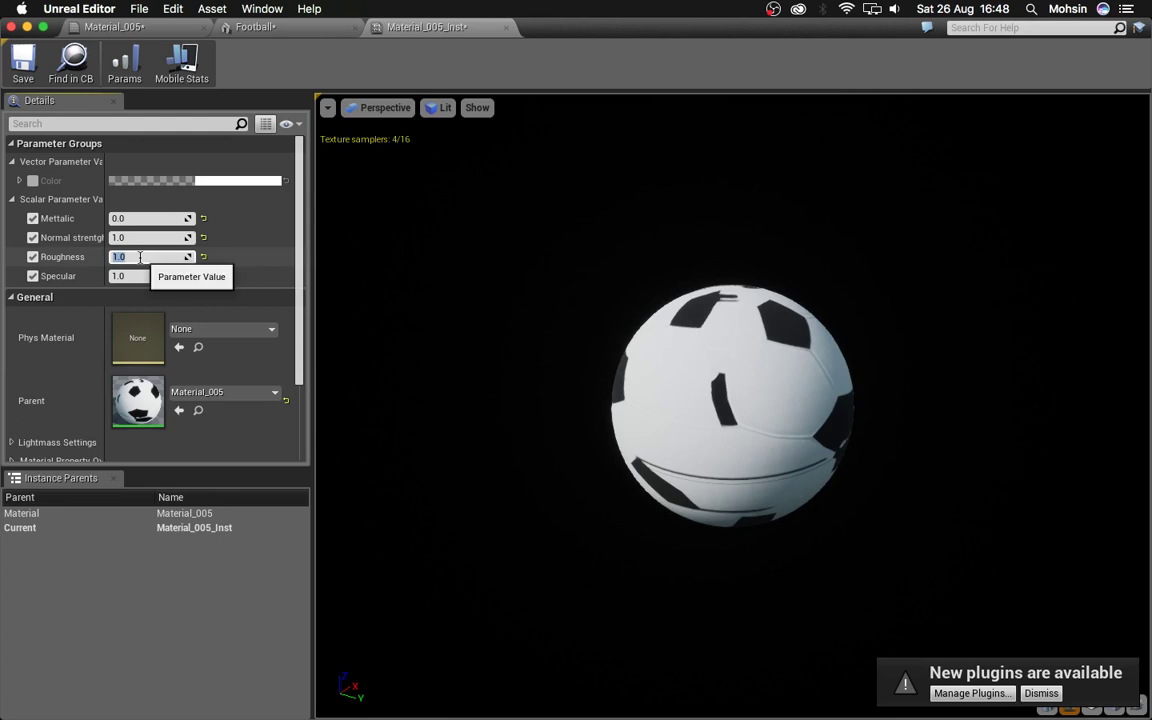
pyautogui.press('Return')
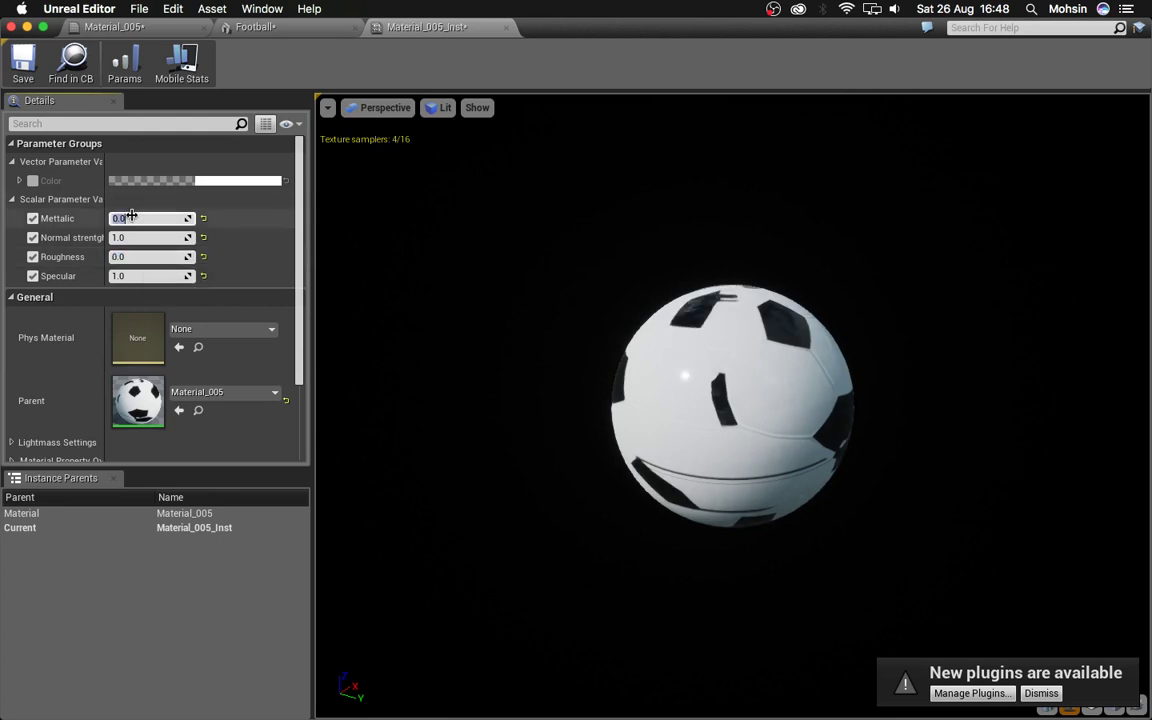
# - Try Mettalic values of 1.0 and 0.2 on the instance's preview ball, and return the parameter to 0.0
pyautogui.press('Return')
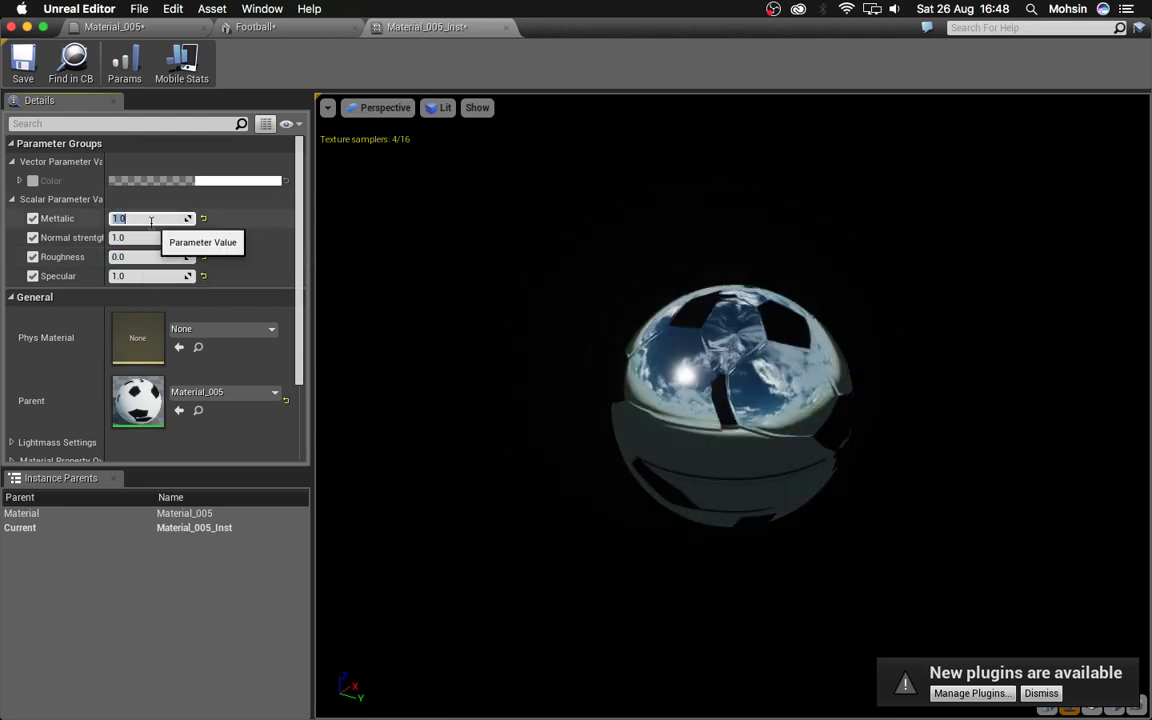
pyautogui.moveTo(706, 365); pyautogui.dragTo(324, 316)
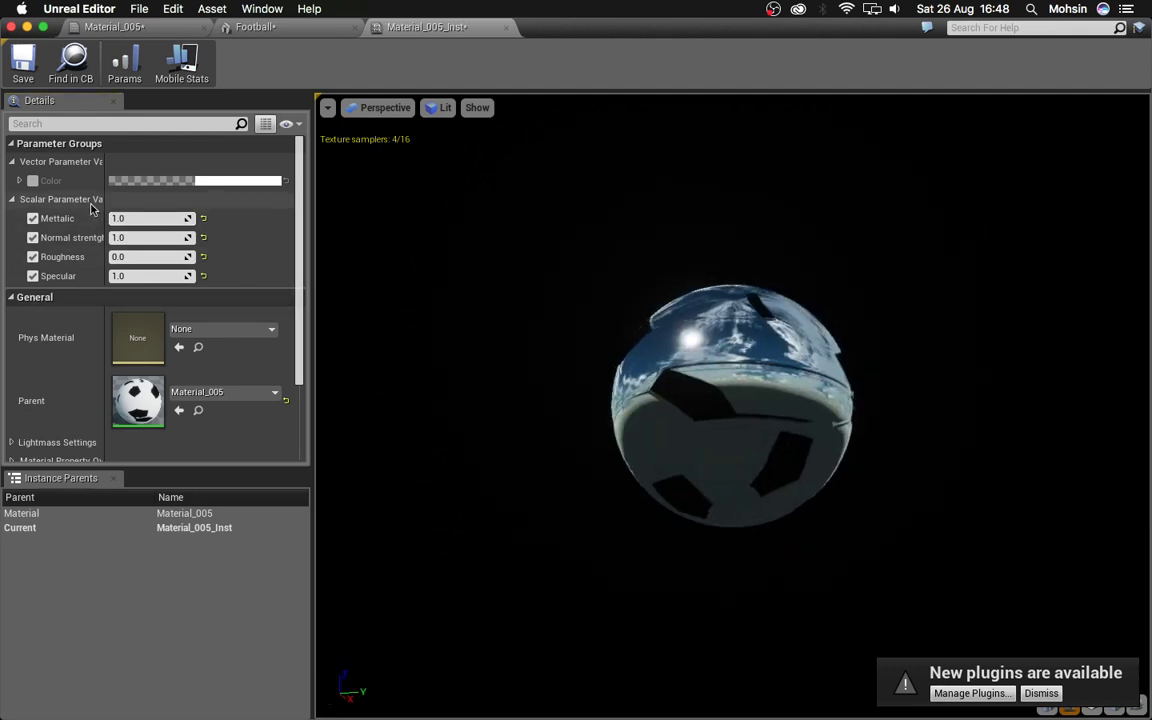
pyautogui.press('Return')
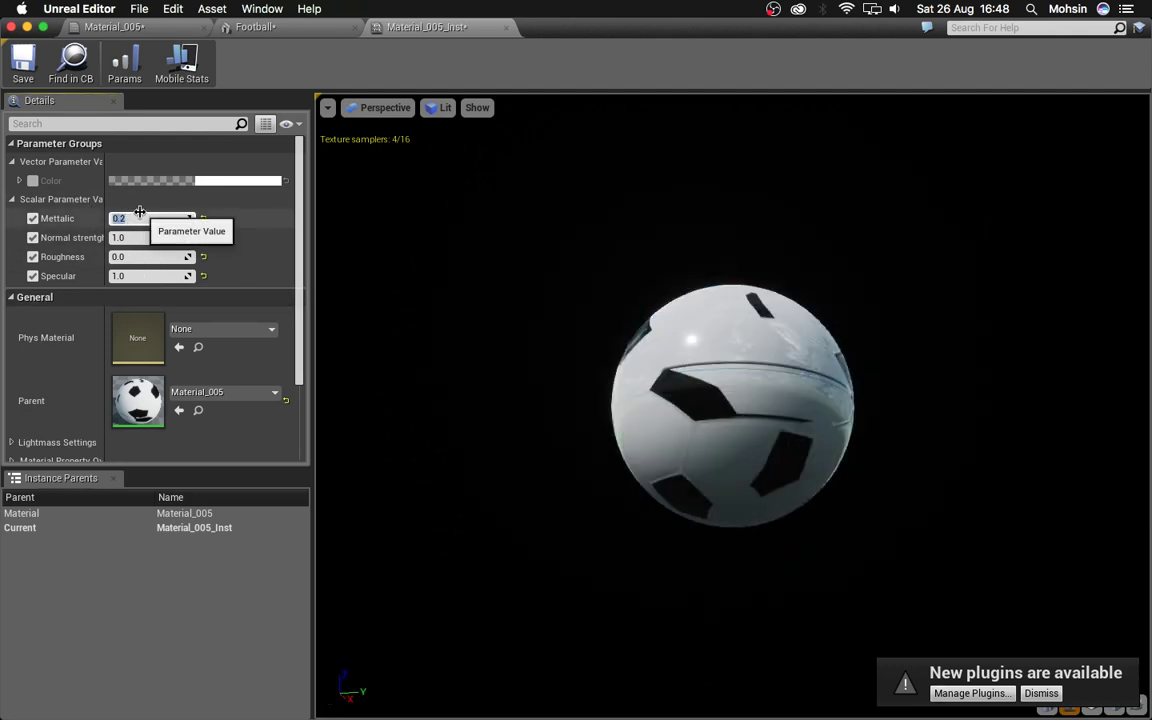
pyautogui.write('0')
pyautogui.press('Return')
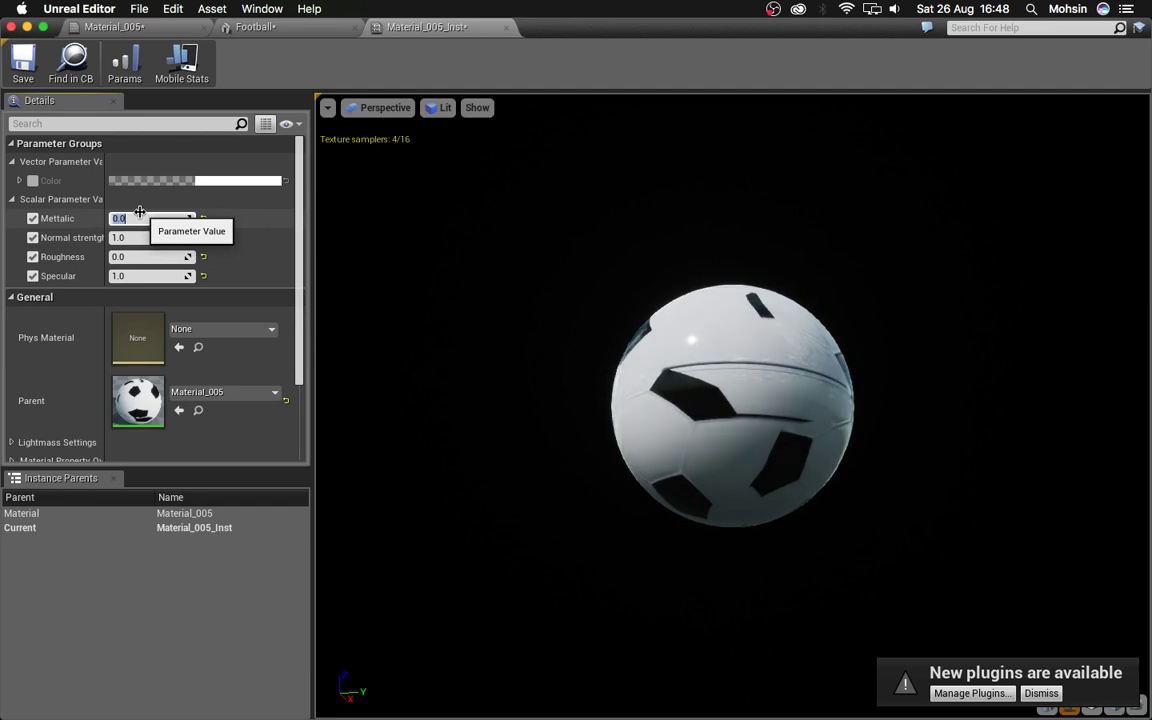
# - Save the material instance, close the asset editor window and open the Football static mesh again
pyautogui.click(24, 62)
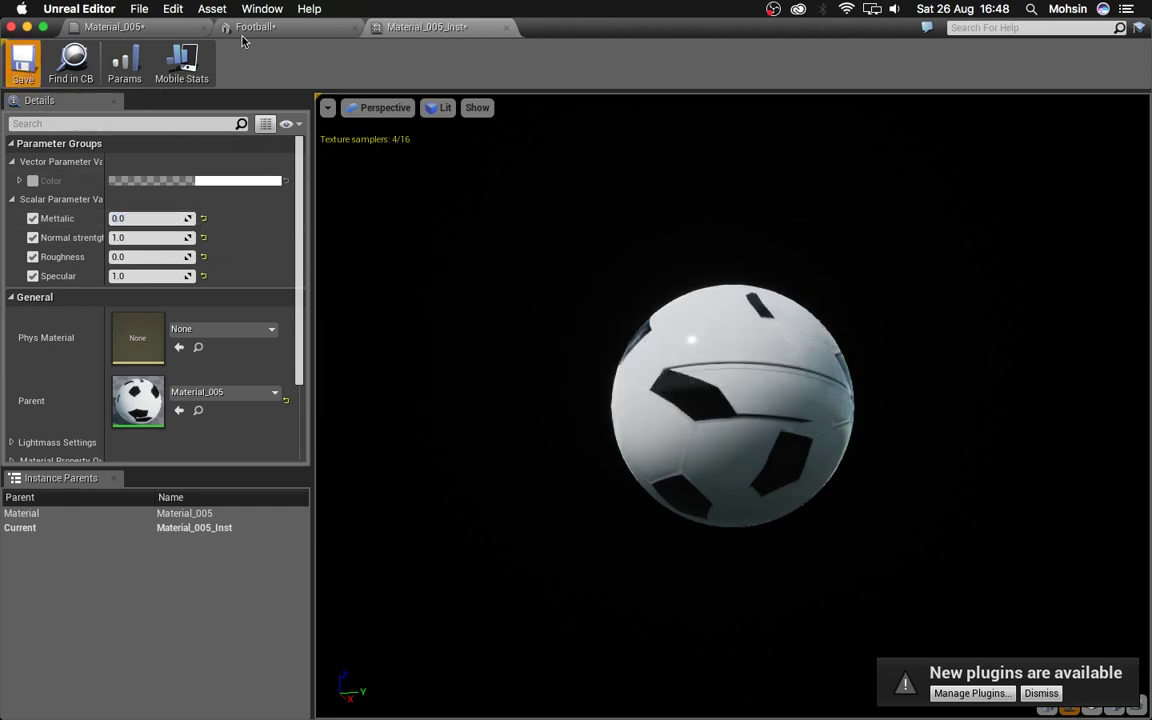
pyautogui.click(275, 28)
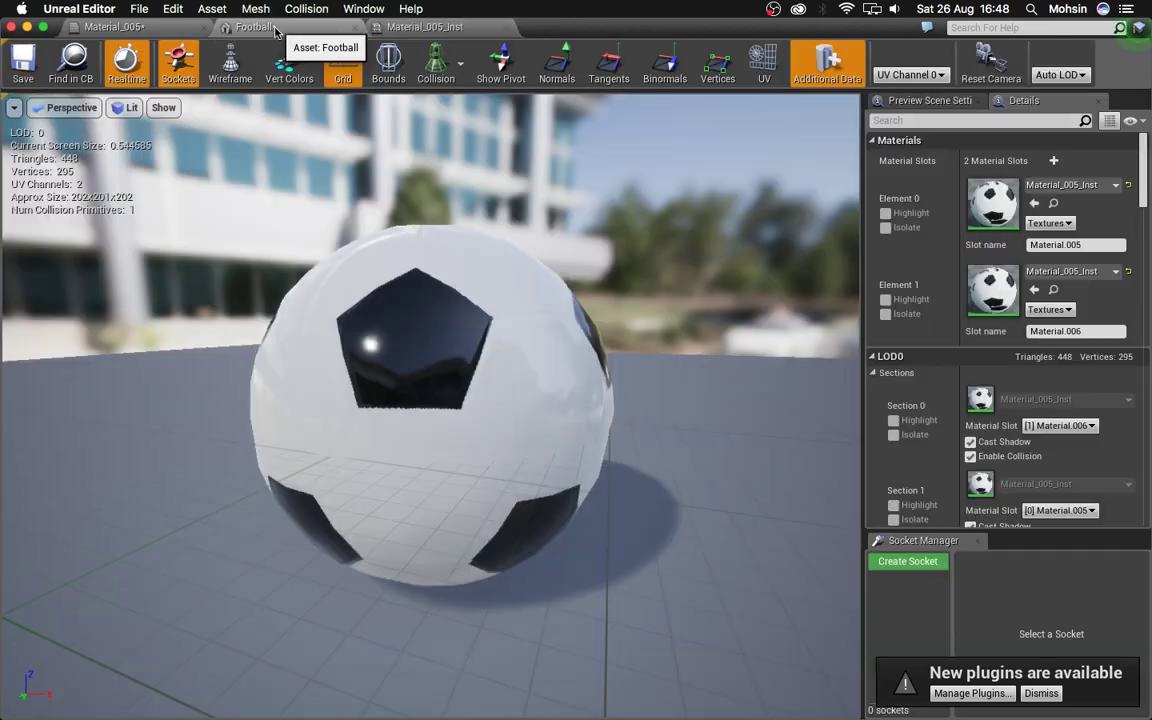
pyautogui.click(10, 27)
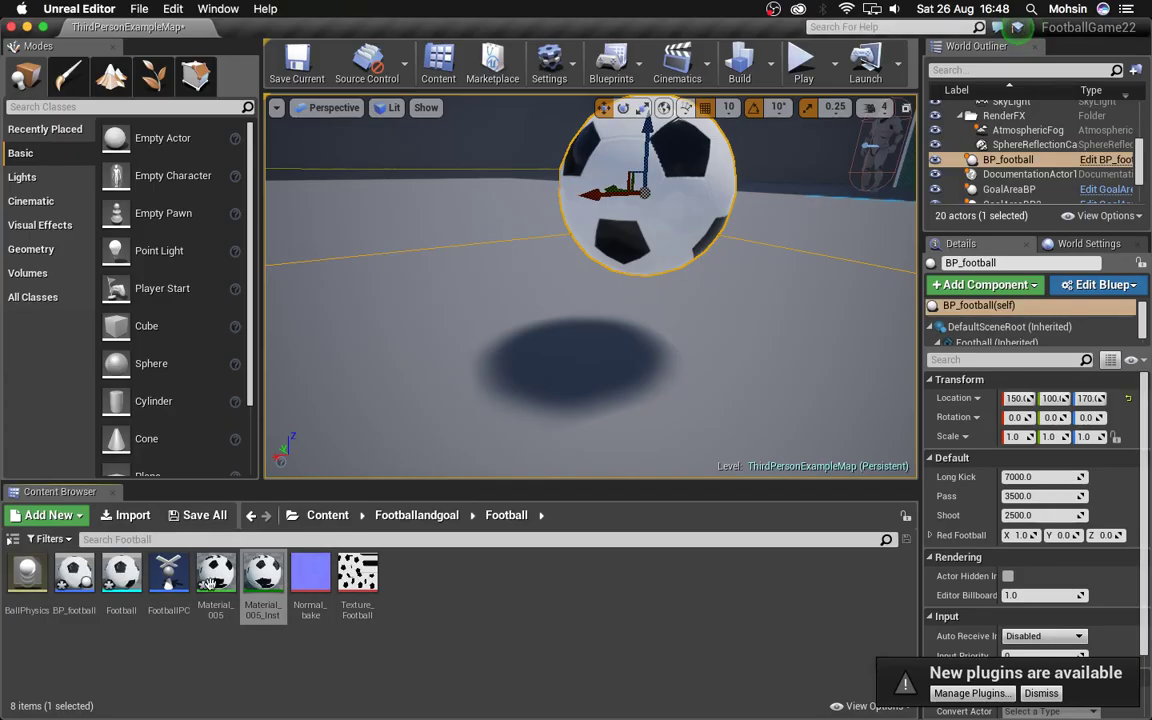
pyautogui.doubleClick(121, 574)
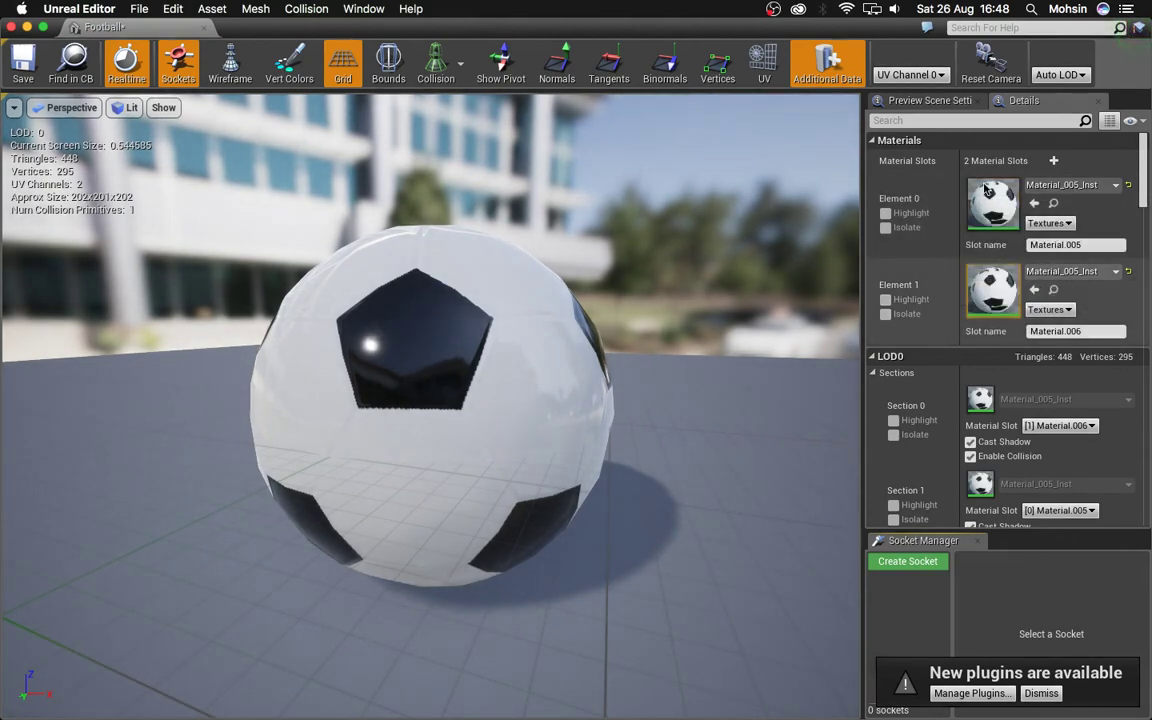
# - Highlight material Element 1 on the Football mesh and examine the area it covers from several sides
pyautogui.click(885, 300)
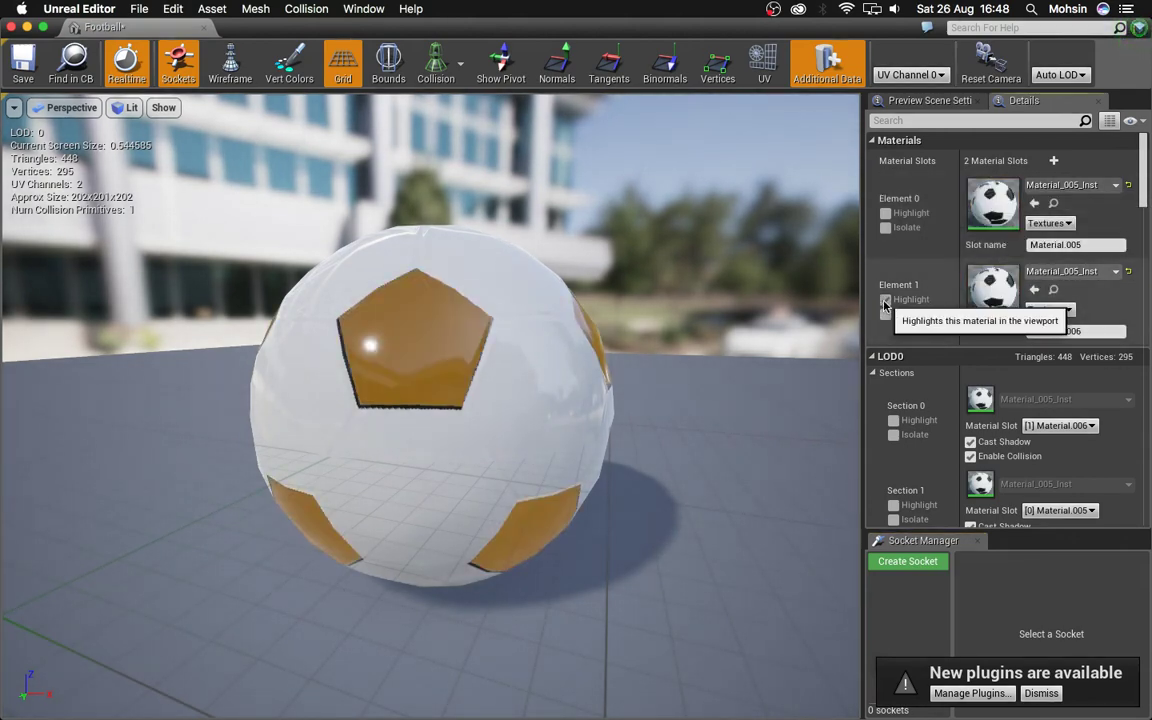
pyautogui.moveTo(355, 283); pyautogui.dragTo(355, 330, button='right')
pyautogui.moveTo(508, 408)
pyautogui.mouseDown(button='right')
pyautogui.moveTo(480, 370)
pyautogui.moveTo(480, 340)
pyautogui.moveTo(508, 408)
pyautogui.mouseUp(button='right')
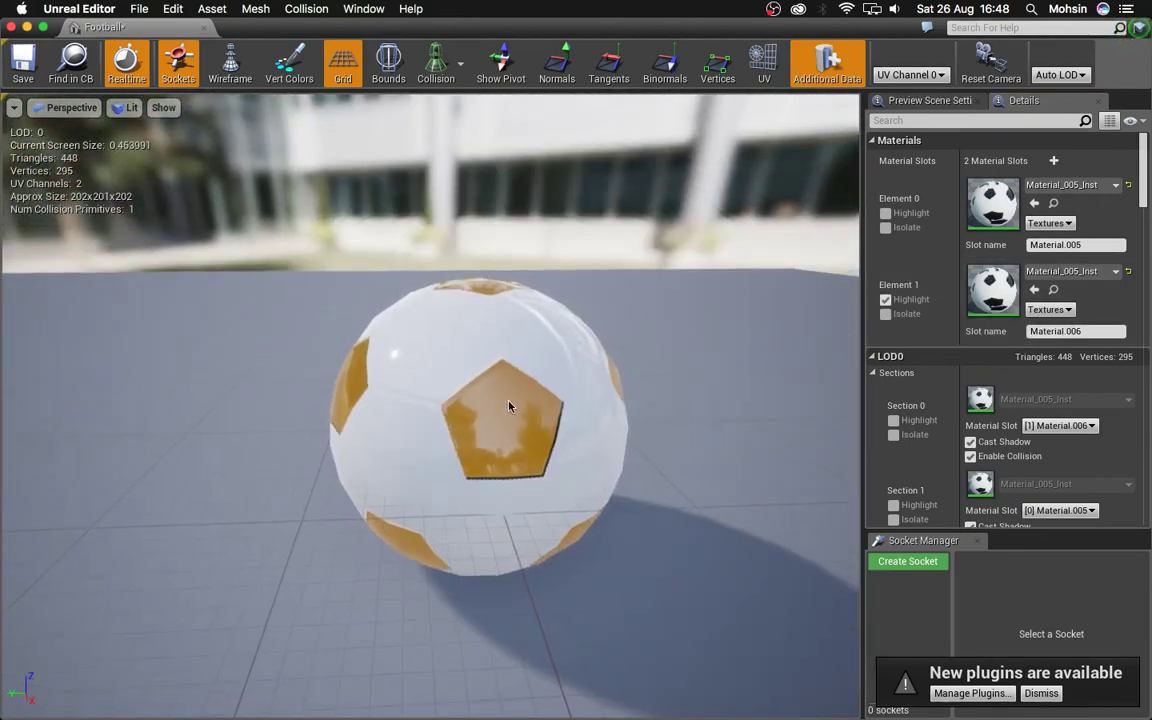
pyautogui.moveTo(580, 355); pyautogui.dragTo(260, 295)
pyautogui.moveTo(432, 300); pyautogui.dragTo(600, 376)
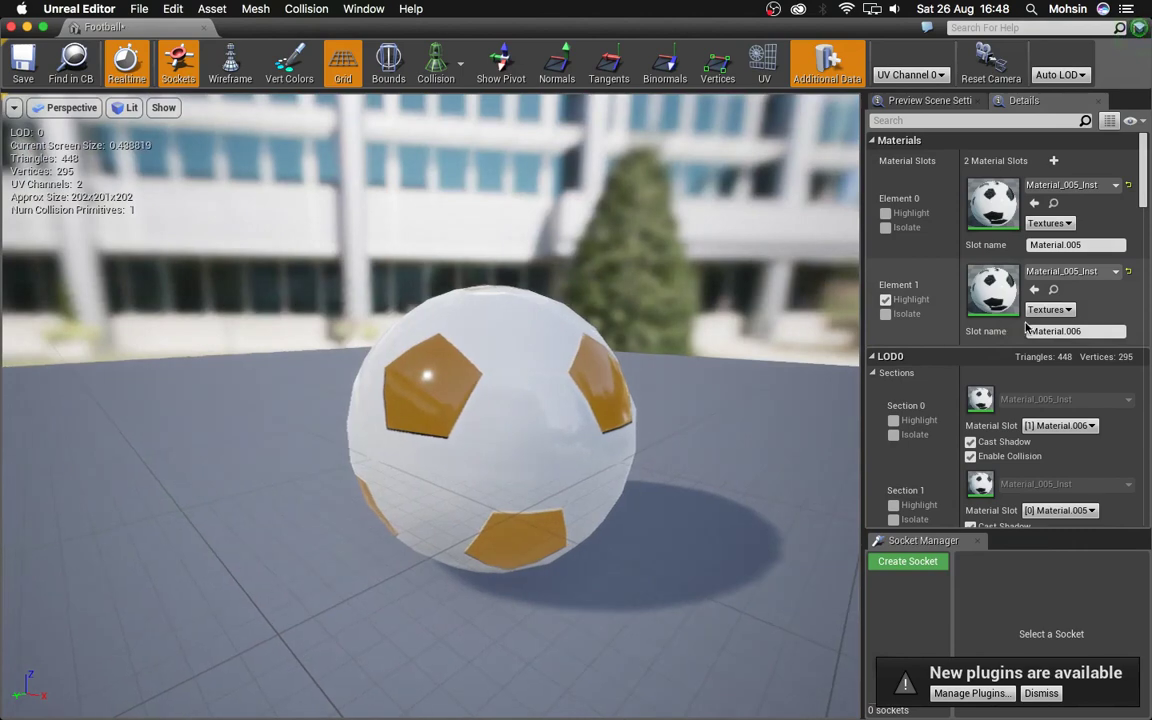
# - Reset Element 1 to its default material, turn off its highlight and inspect the ball's pentagons up close
pyautogui.click(1128, 273)
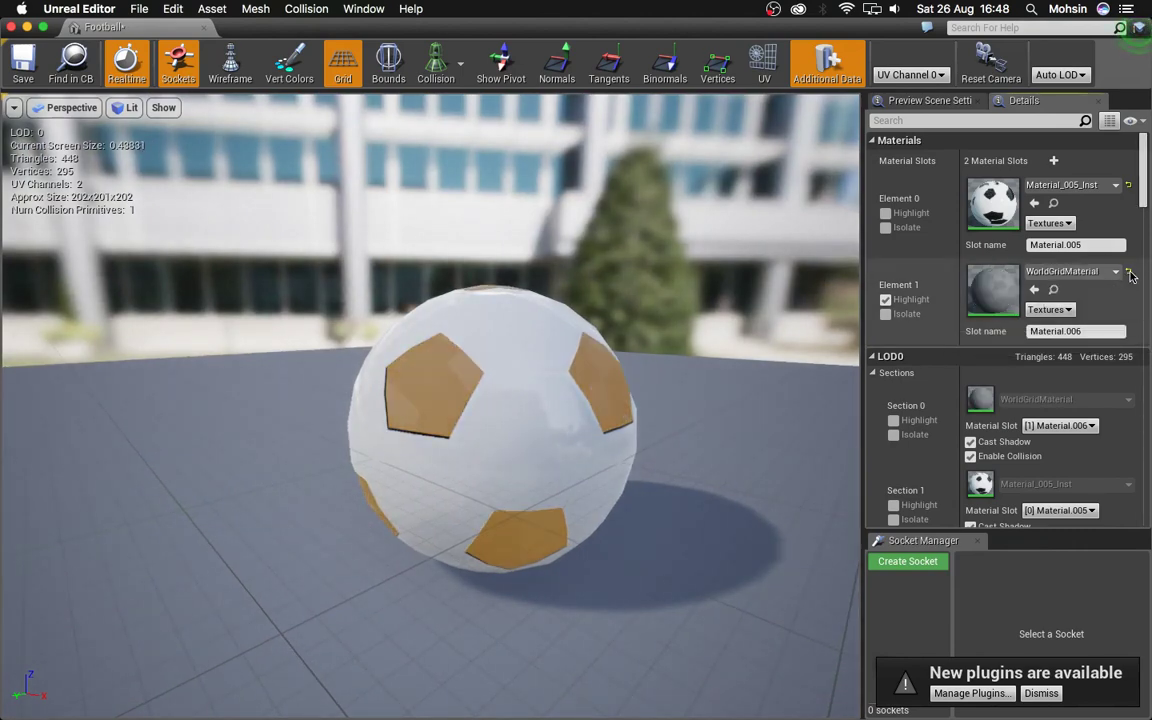
pyautogui.click(886, 300)
pyautogui.moveTo(580, 506); pyautogui.dragTo(530, 452, button='right')
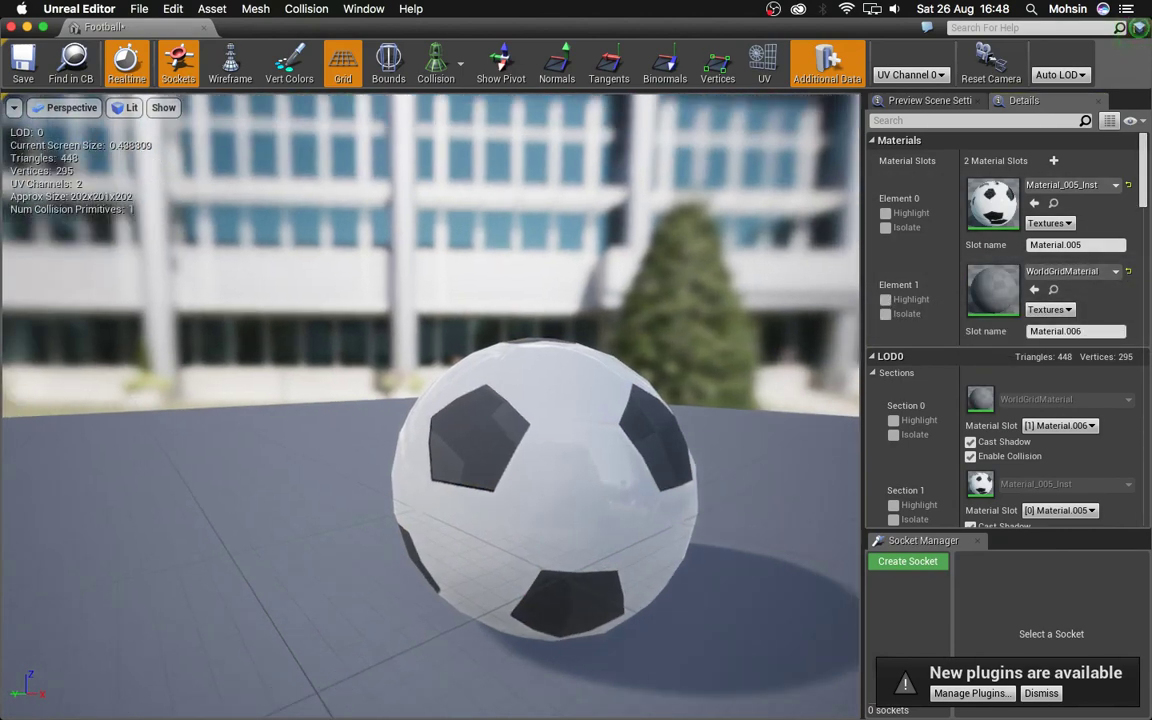
pyautogui.scroll(5, 580, 506)
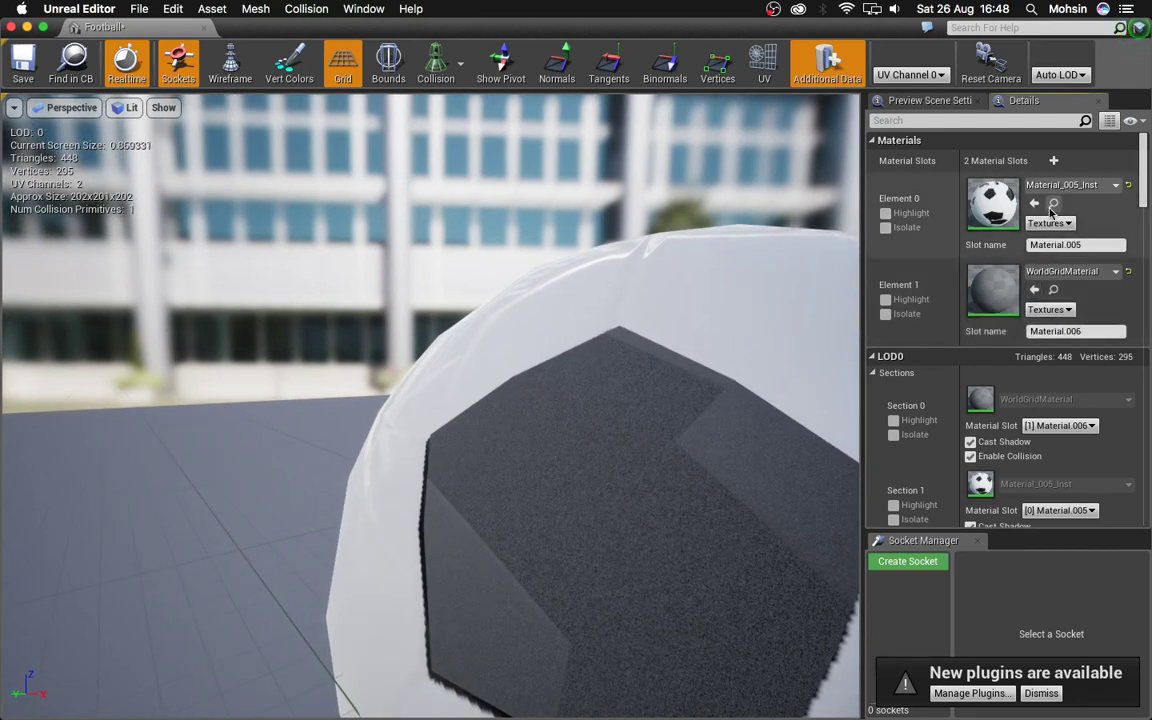
# - Locate the material used by Element 0 among the project assets and assign Material_005_Inst to Element 1 of the Football mesh
pyautogui.click(1053, 205)
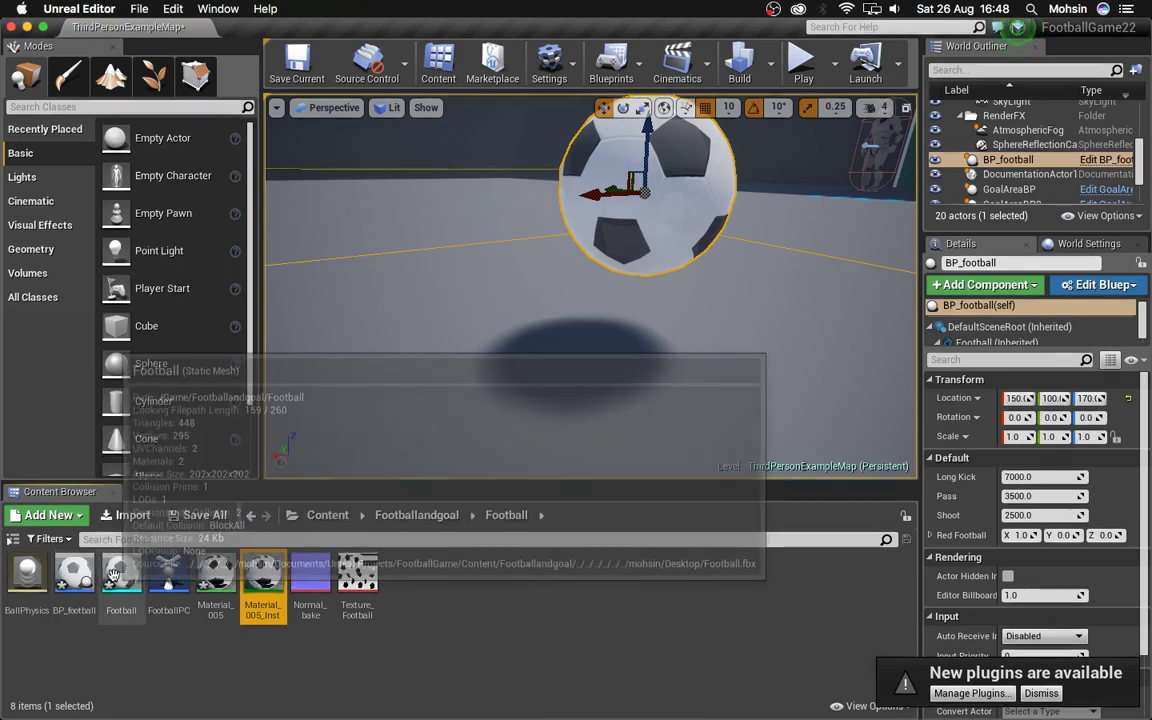
pyautogui.doubleClick(121, 575)
pyautogui.click(1108, 272)
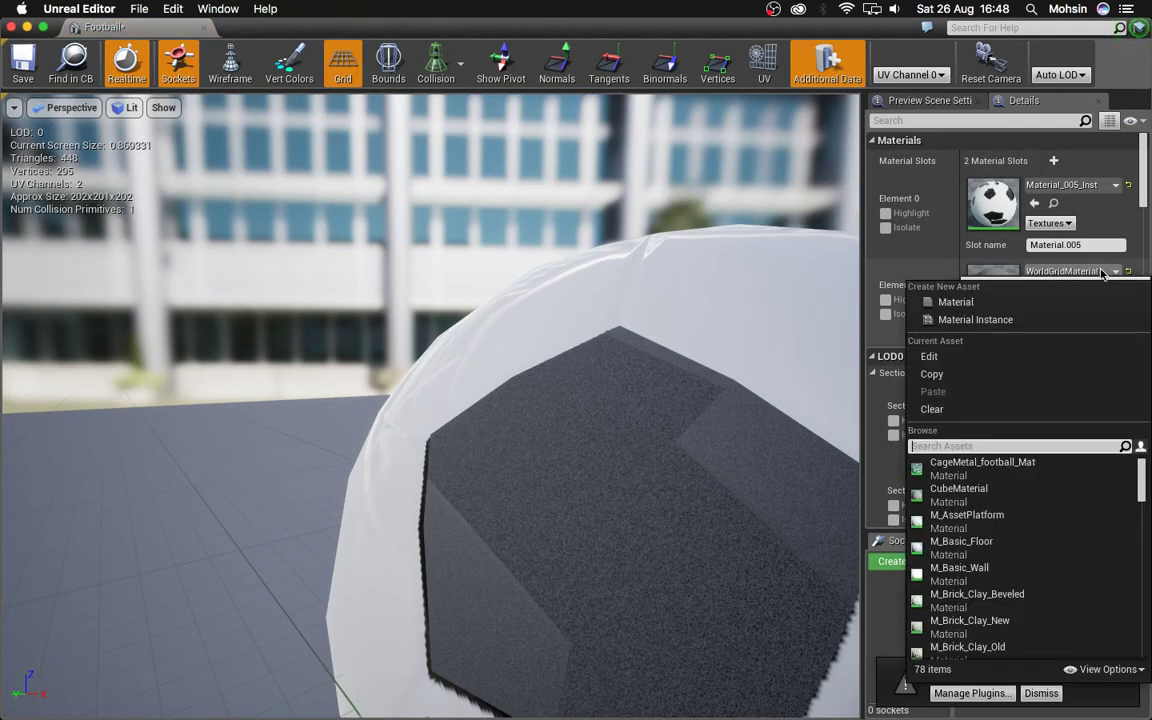
pyautogui.write('mater')
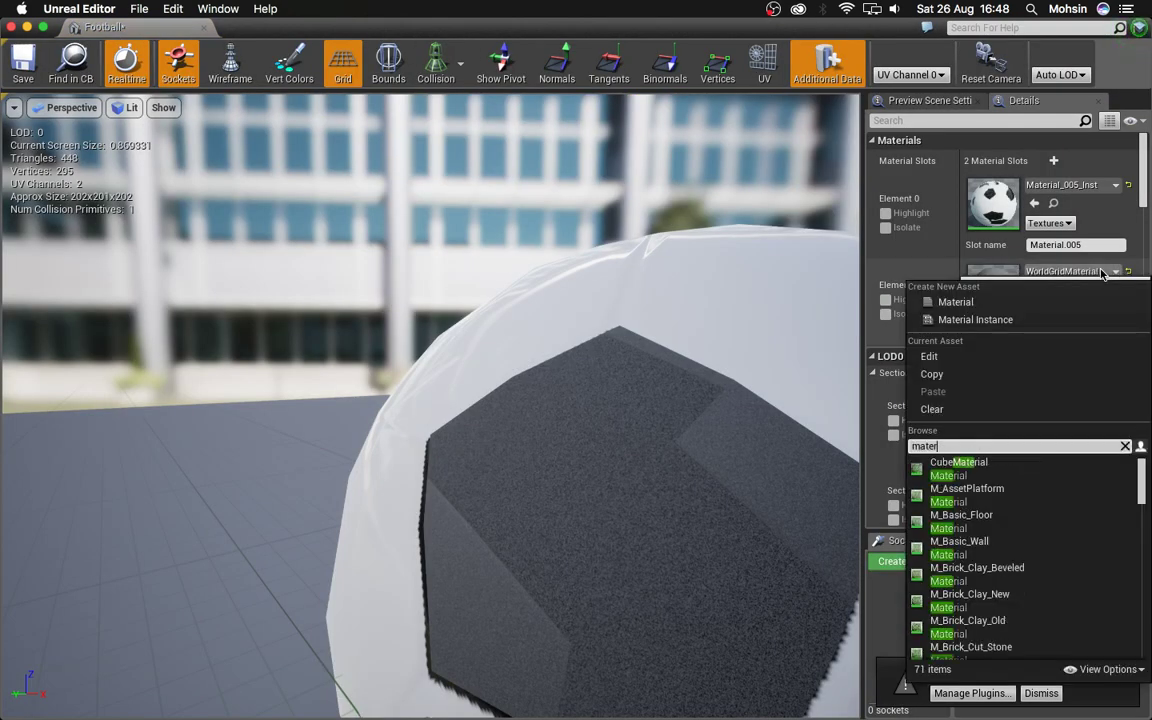
pyautogui.write('ial_005')
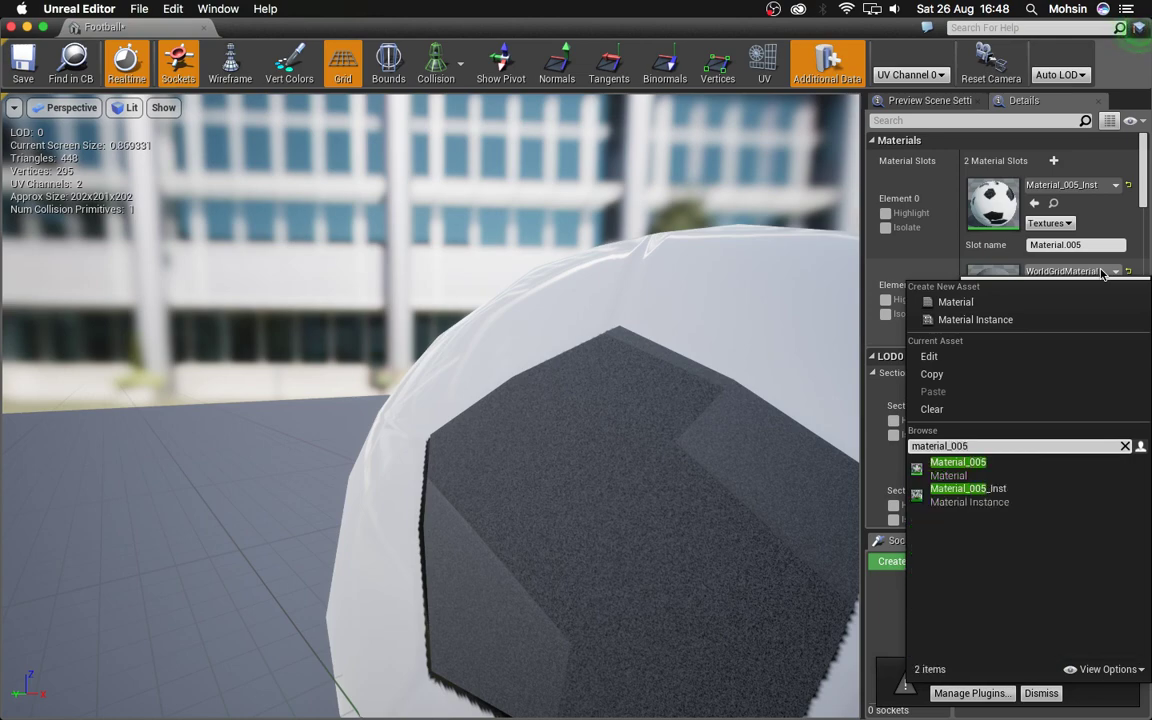
pyautogui.click(1056, 503)
pyautogui.moveTo(700, 465); pyautogui.dragTo(650, 610)
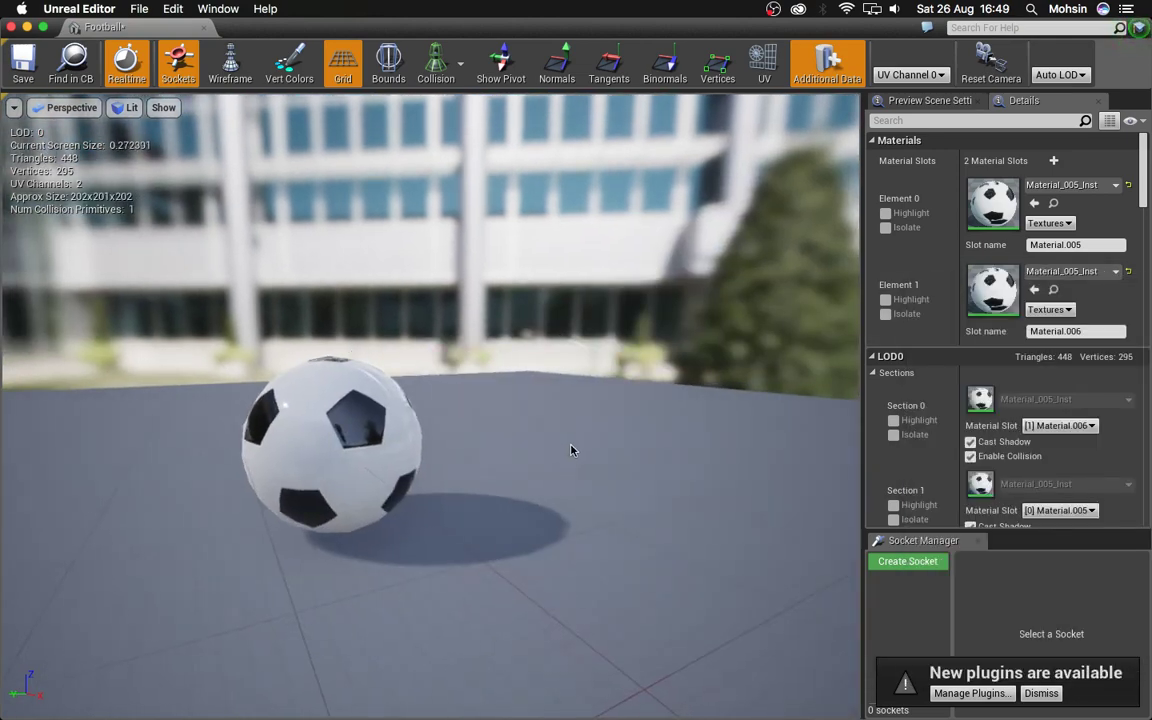
# - Toggle the collision drawing options, leaving both simple and complex collision displayed on the Football mesh
pyautogui.moveTo(571, 453); pyautogui.dragTo(570, 445)
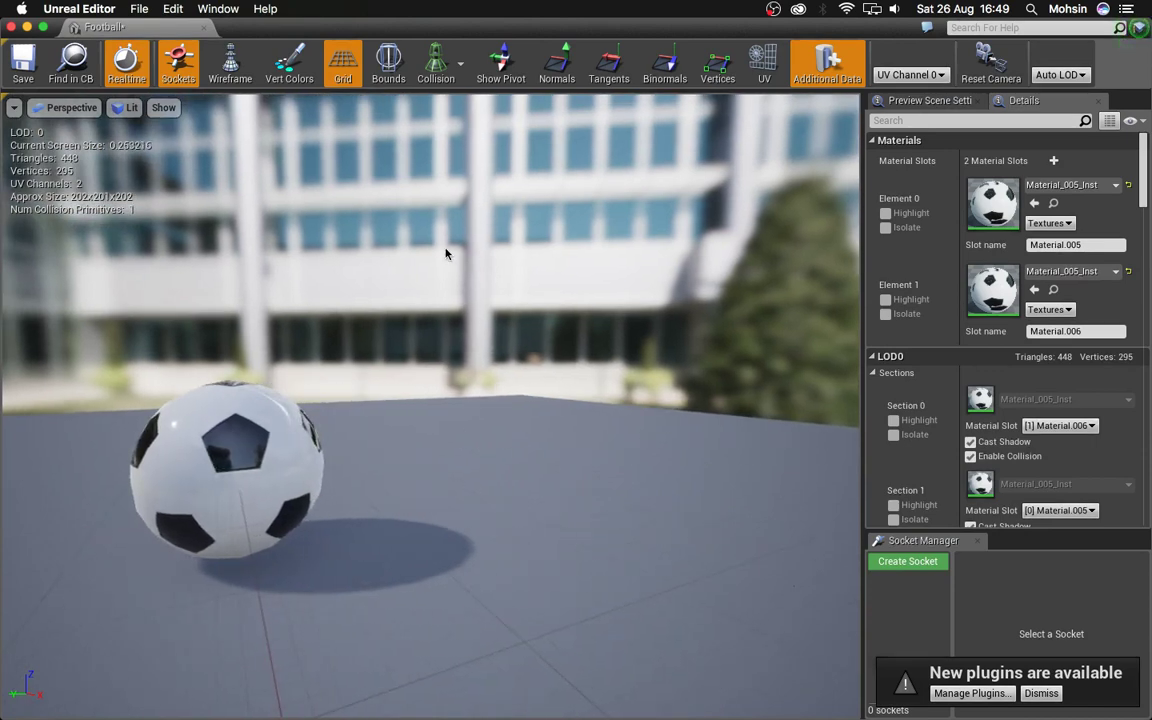
pyautogui.click(460, 63)
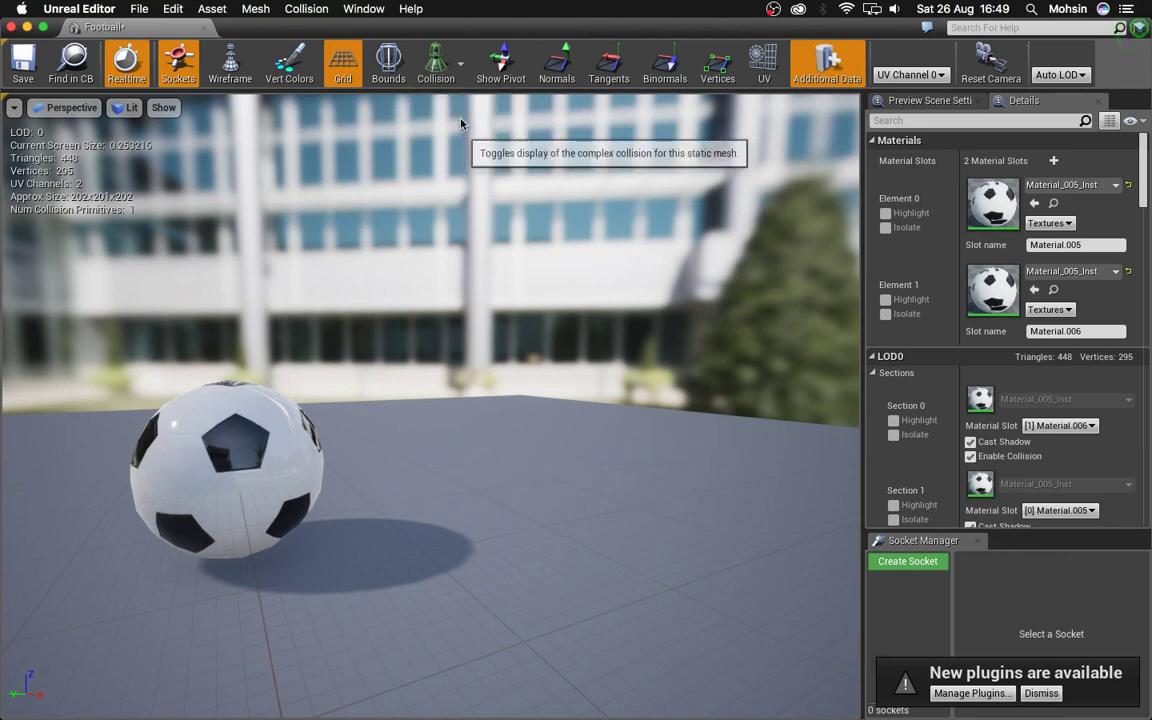
pyautogui.click(455, 126)
pyautogui.click(460, 63)
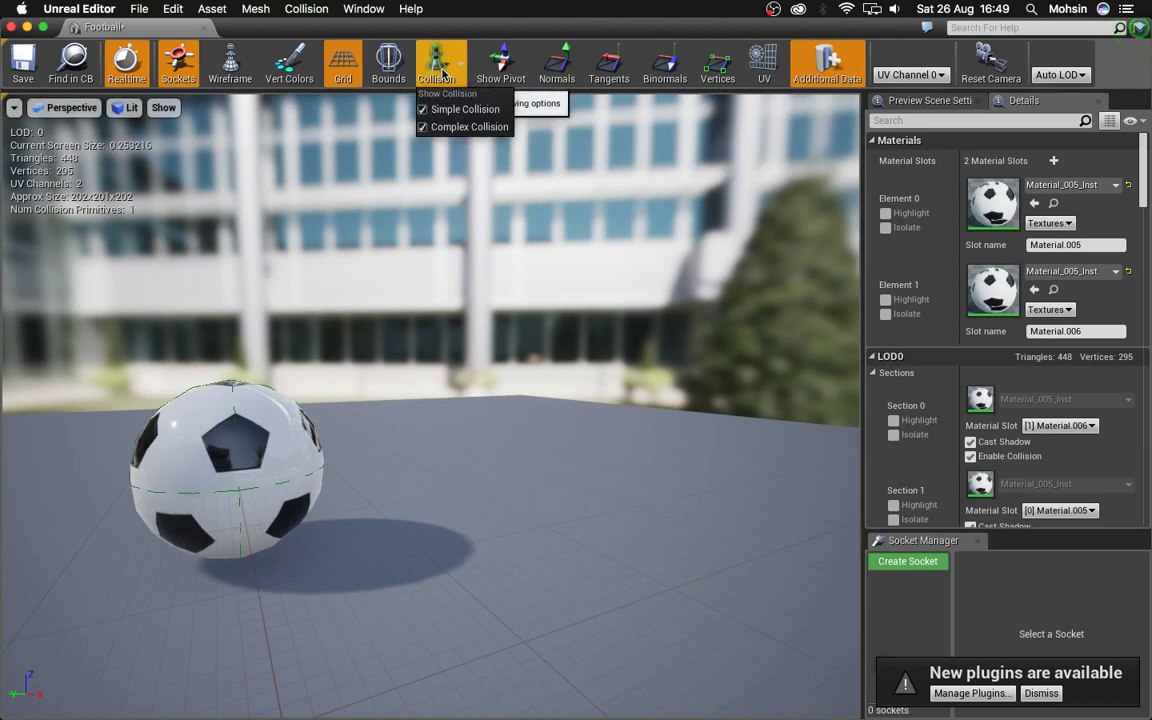
pyautogui.click(455, 126)
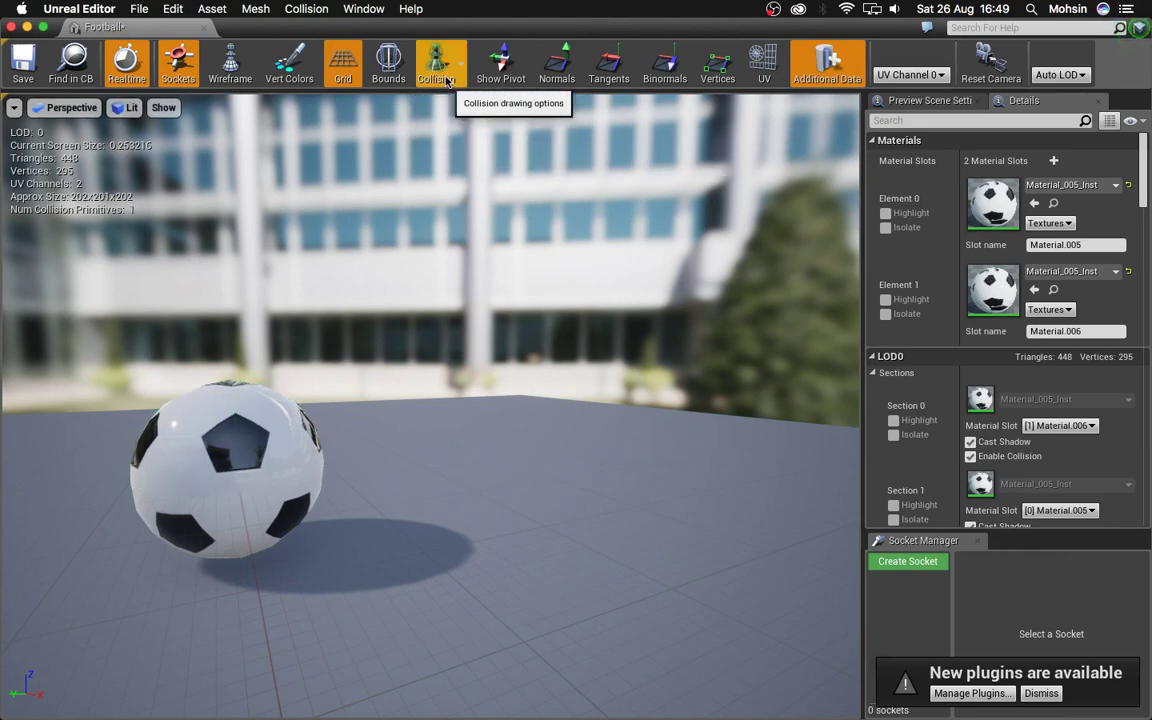
pyautogui.click(440, 60)
pyautogui.click(465, 109)
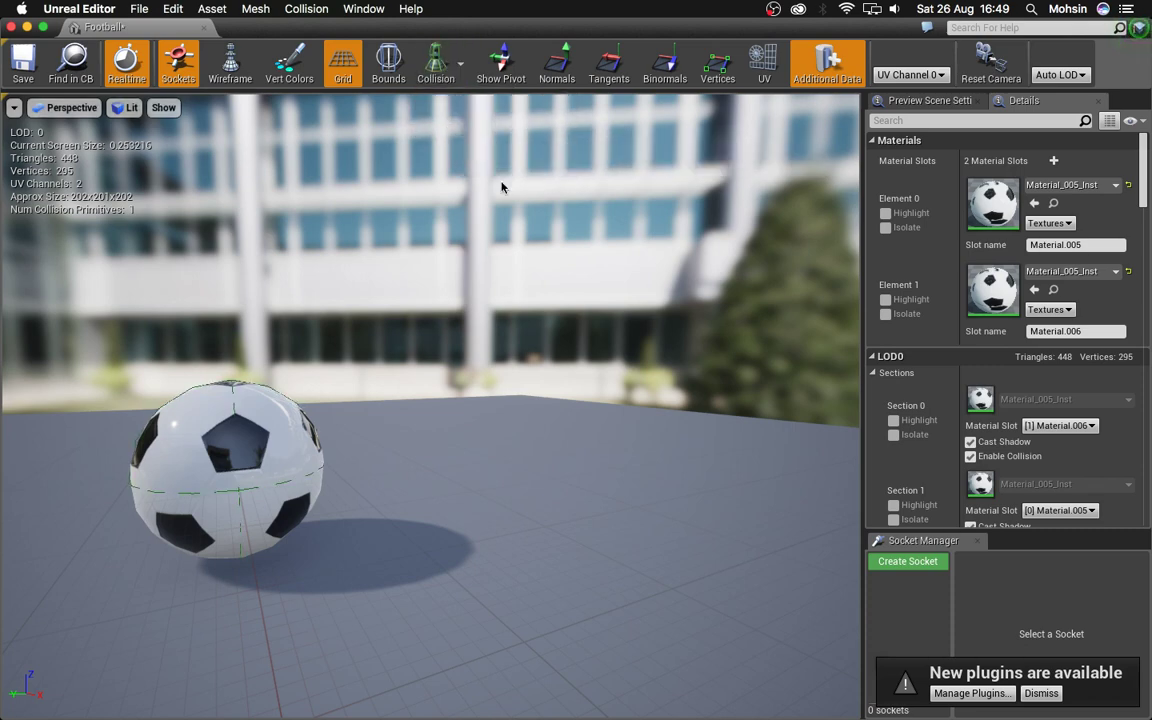
# - Select the simple collision primitive around the Football mesh and delete it
pyautogui.scroll(-10, 990, 350)
pyautogui.scroll(-5, 990, 350)
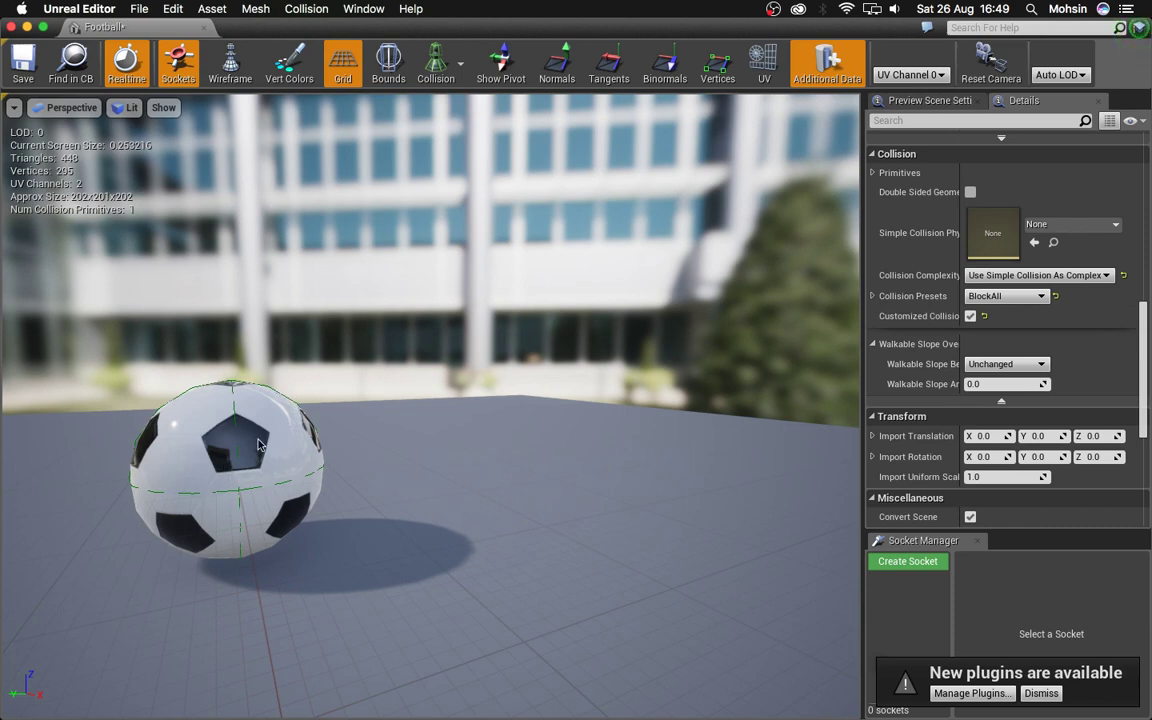
pyautogui.click(225, 495)
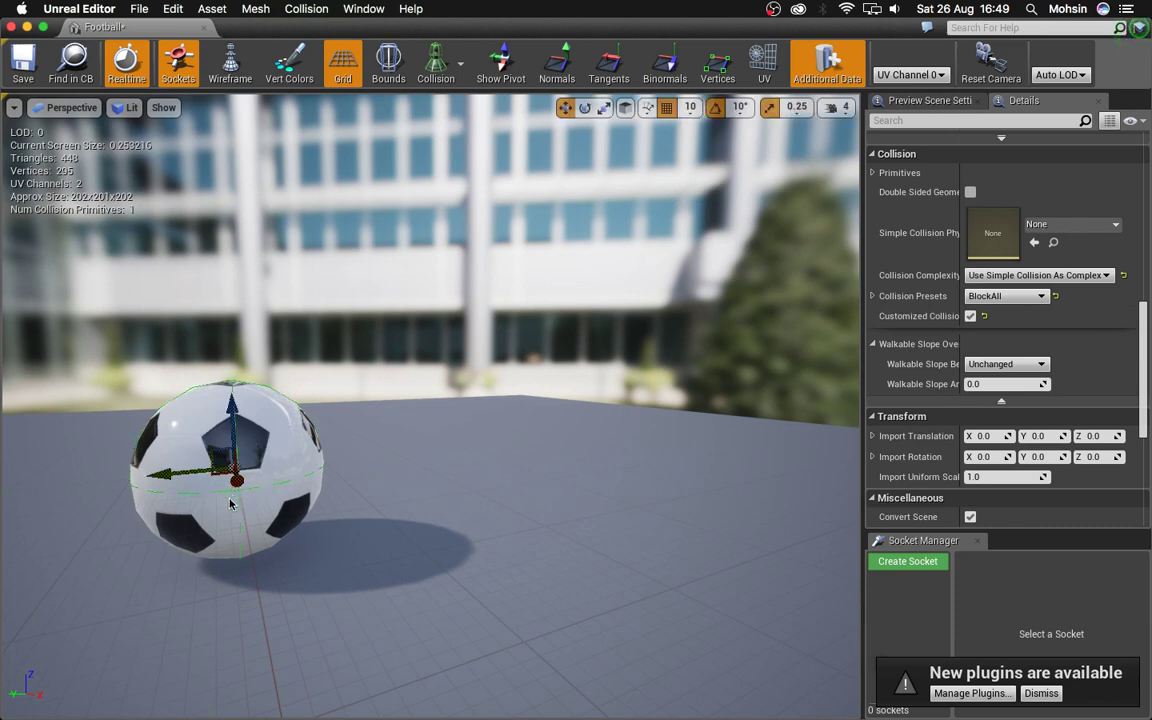
pyautogui.click(459, 63)
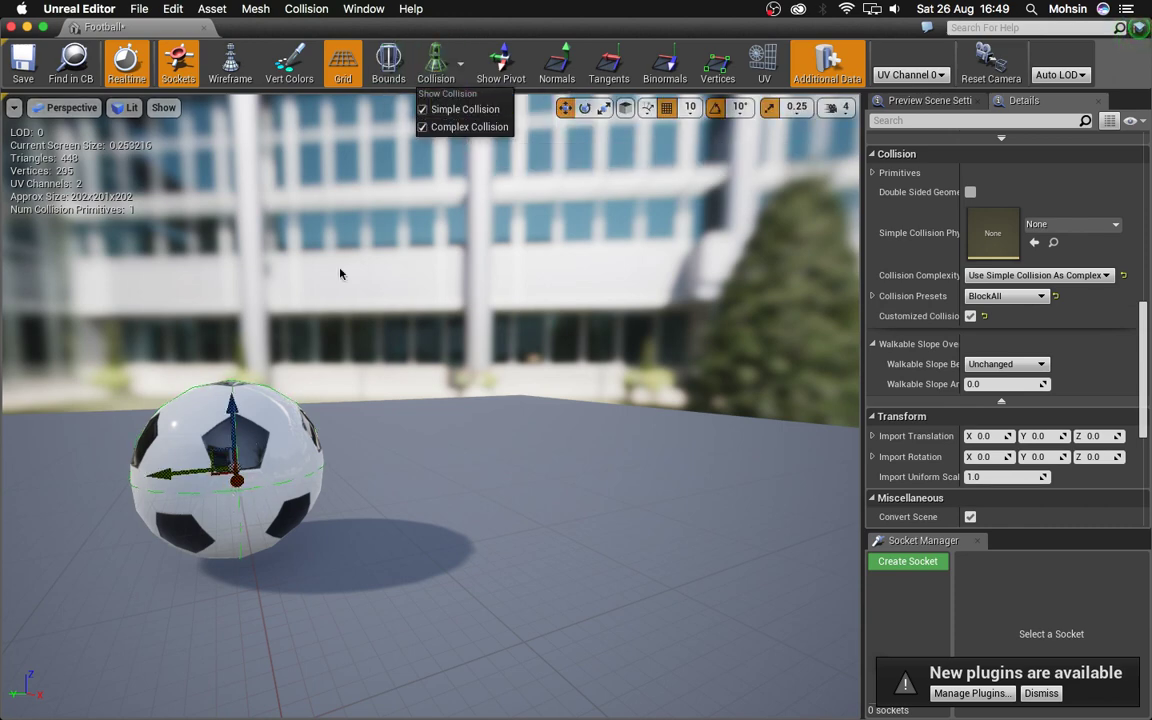
pyautogui.click(220, 450)
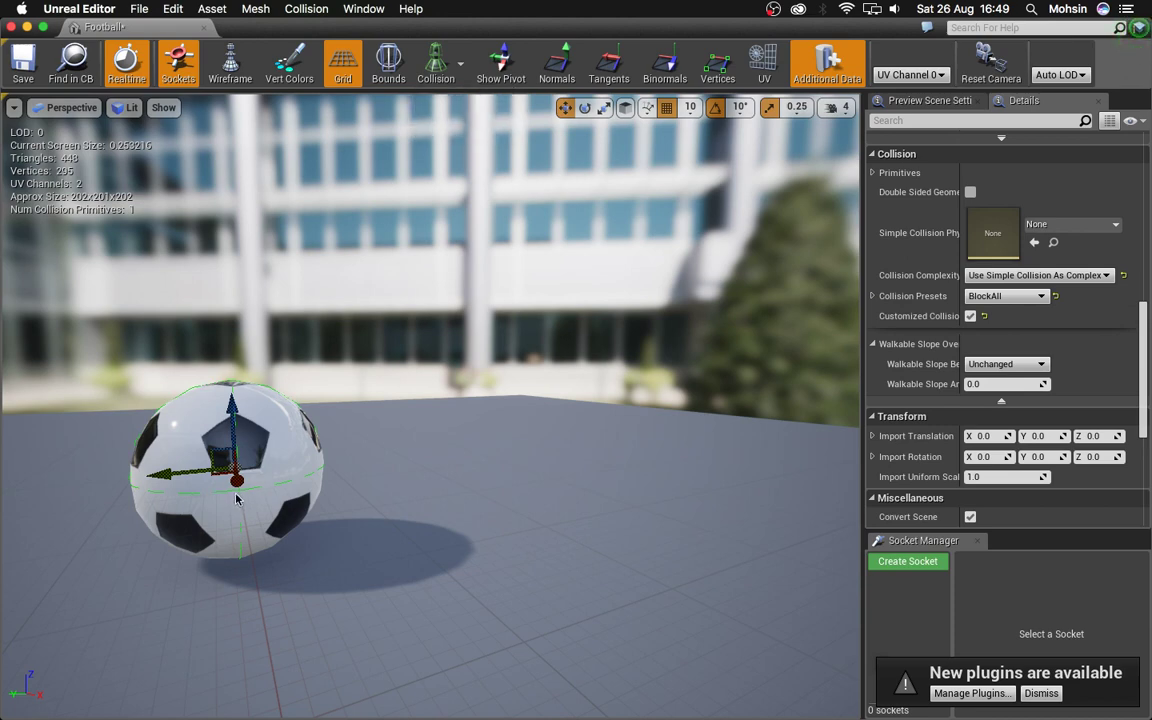
pyautogui.press('Delete')
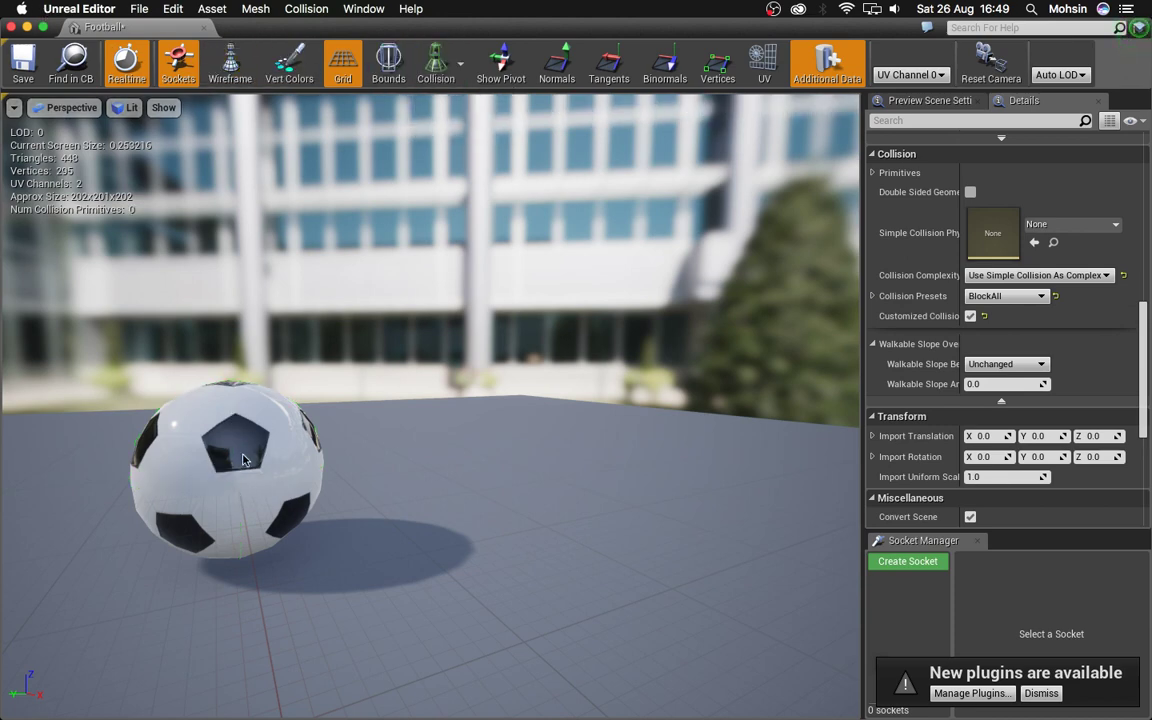
# - Add a sphere simplified collision to the Football mesh and frame it up close
pyautogui.click(312, 10)
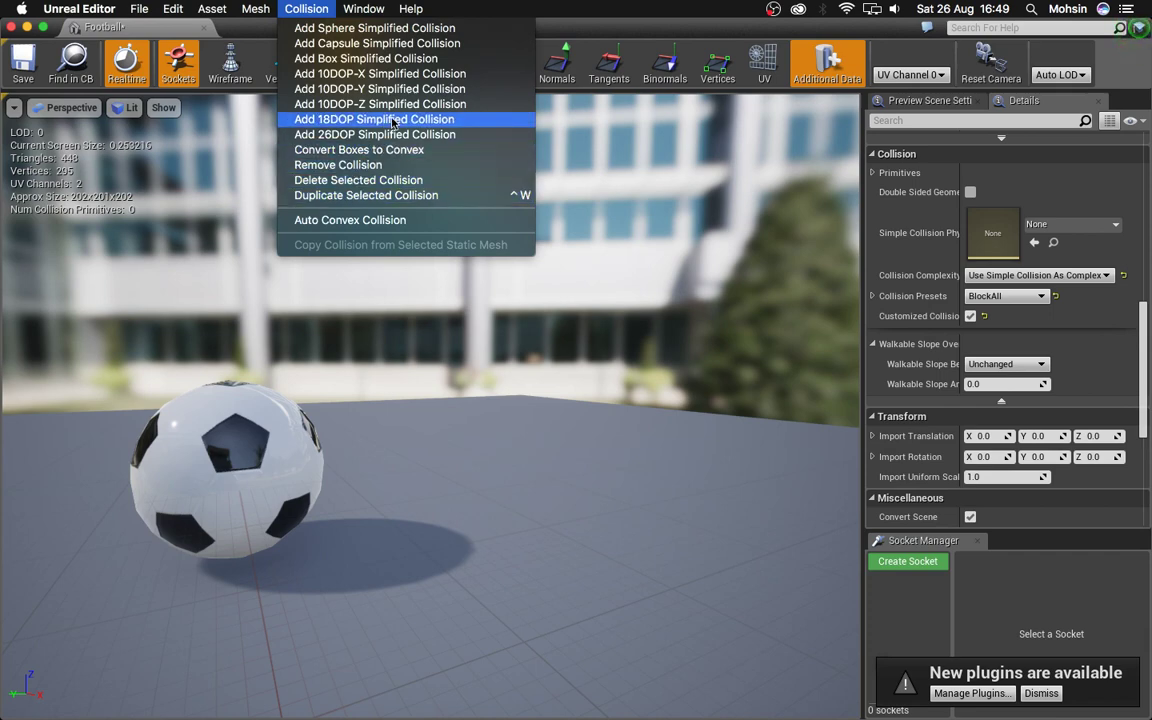
pyautogui.click(378, 30)
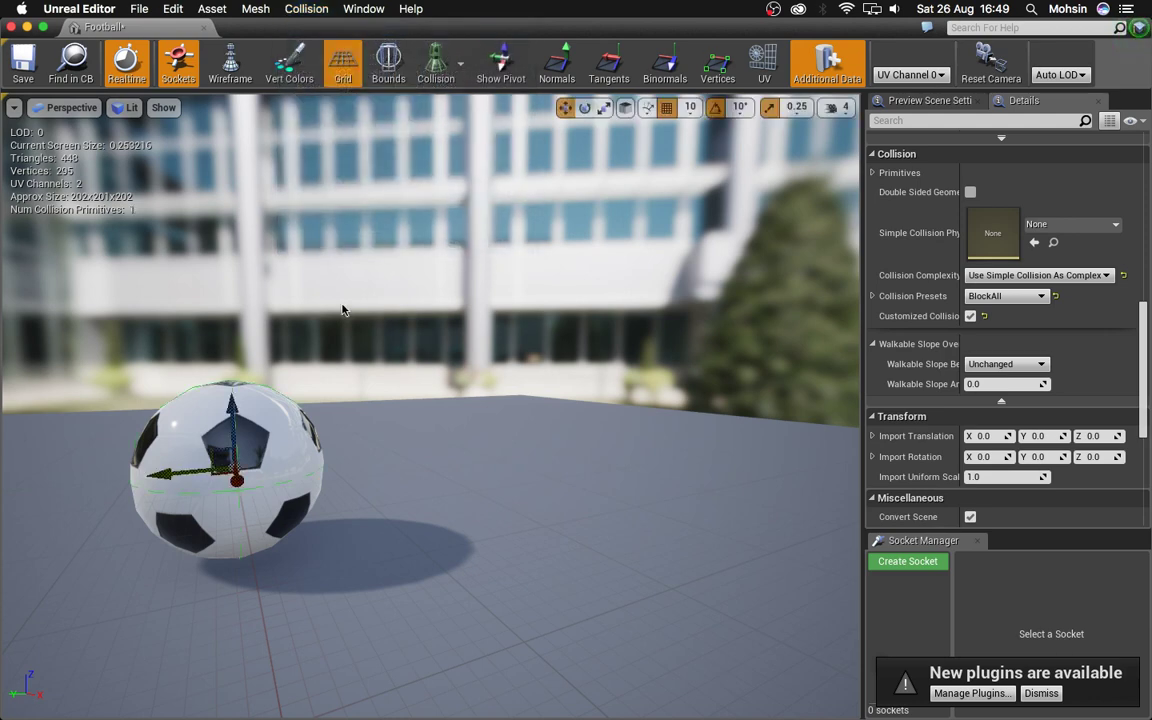
pyautogui.press('f')
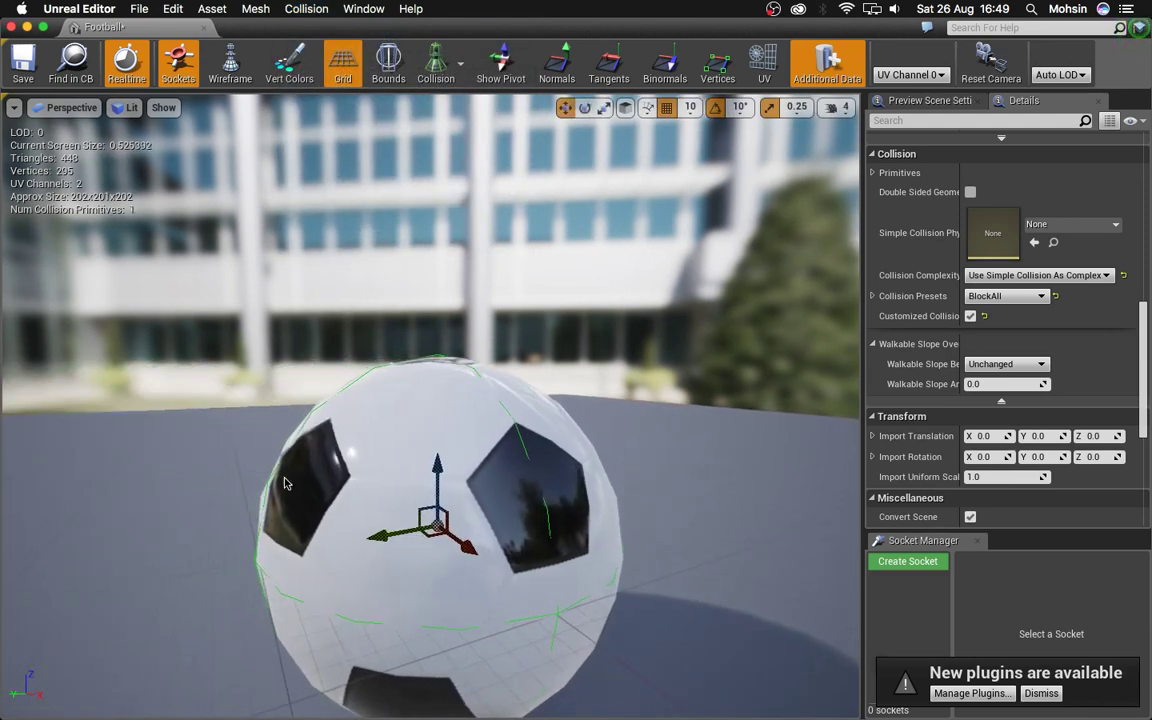
# - Review the Football mesh's collision, import and navigation settings, and close the mesh editor
pyautogui.scroll(-5, 1022, 293)
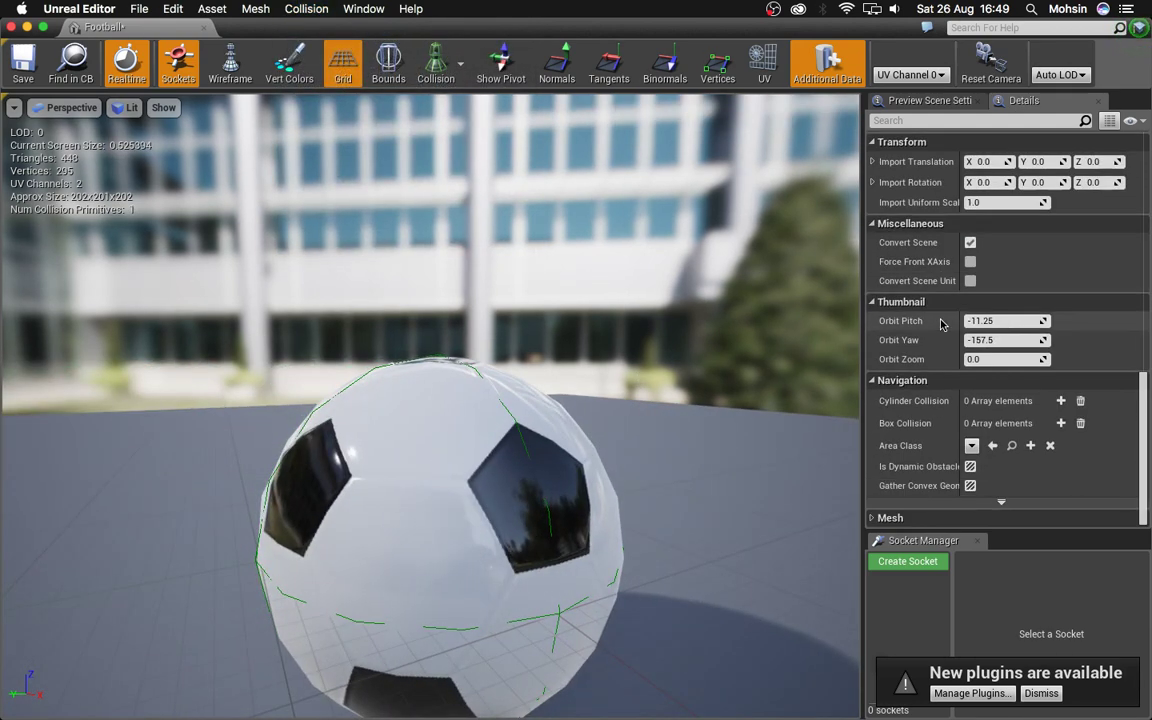
pyautogui.scroll(8, 990, 300)
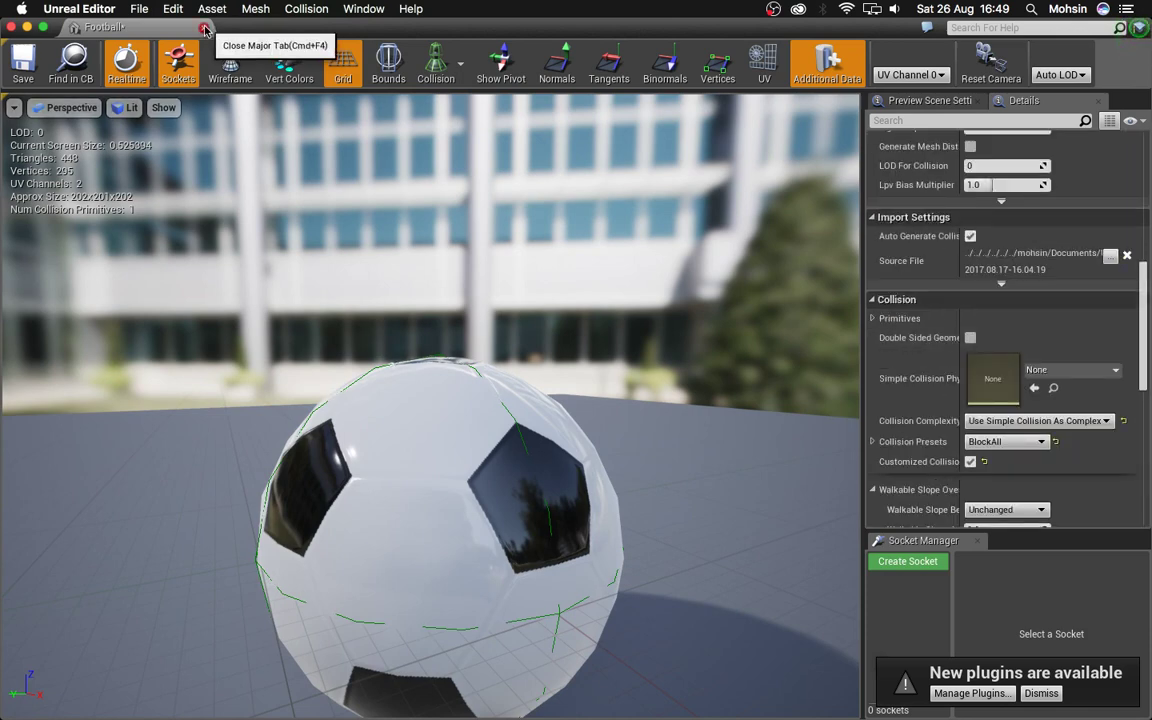
pyautogui.click(204, 28)
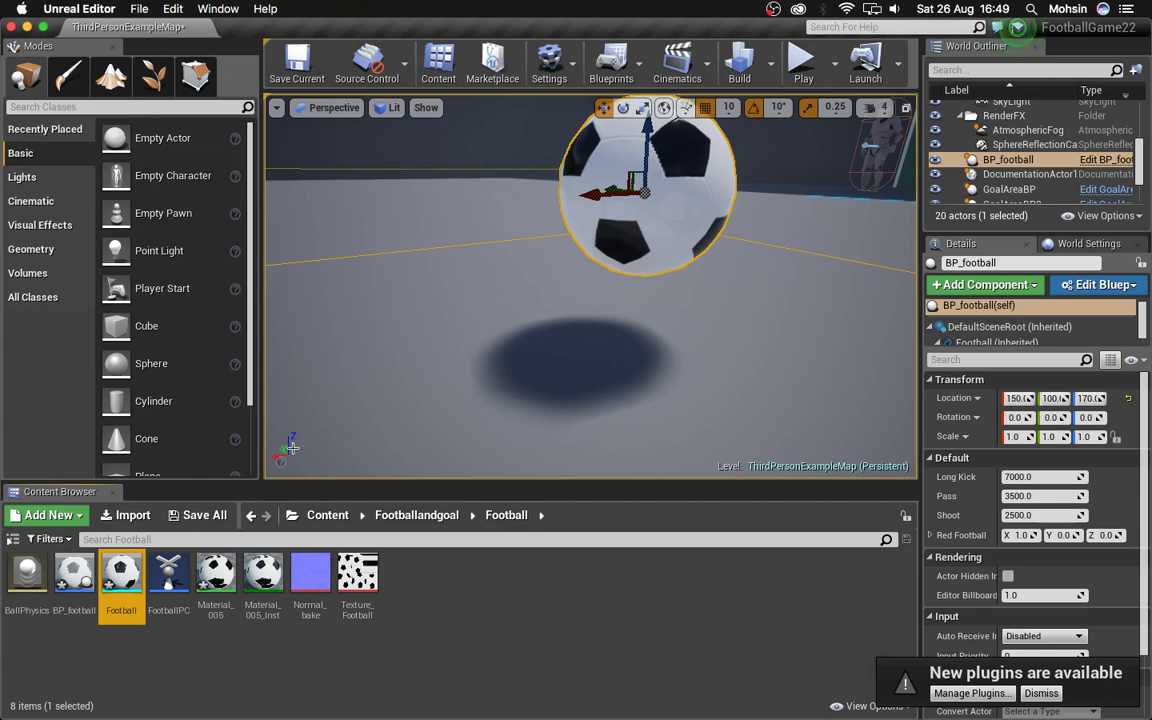
pyautogui.click(422, 654)
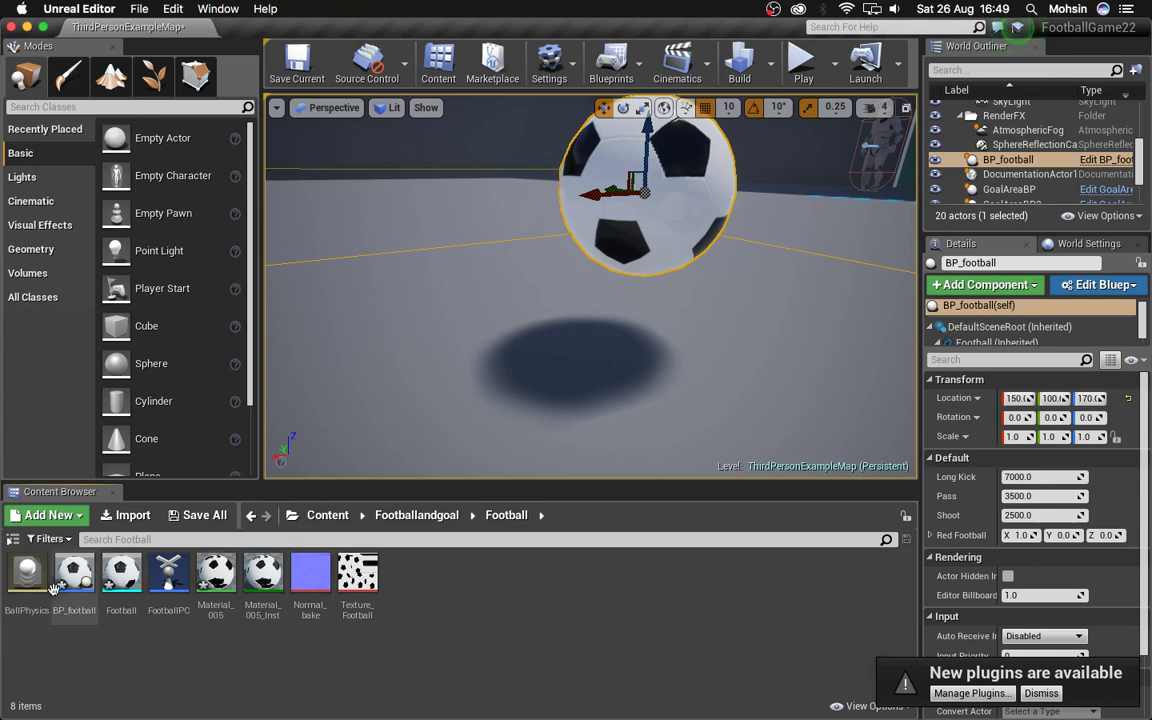
pyautogui.rightClick(518, 647)
pyautogui.click(587, 313)
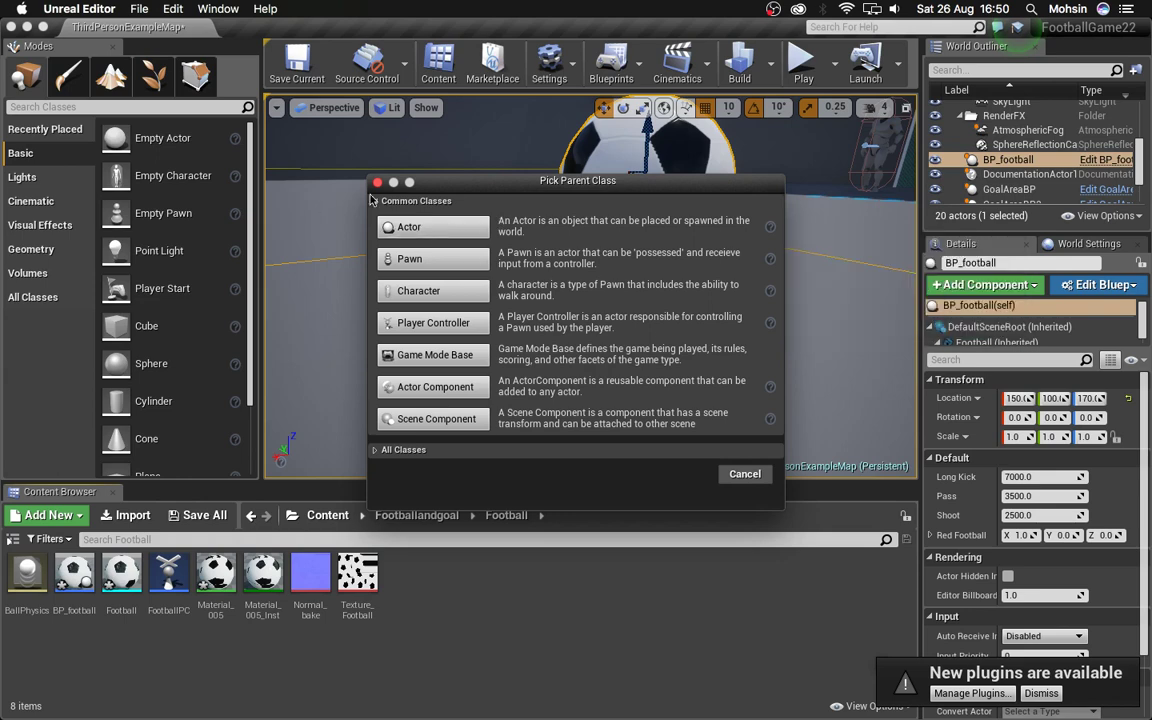
pyautogui.click(742, 475)
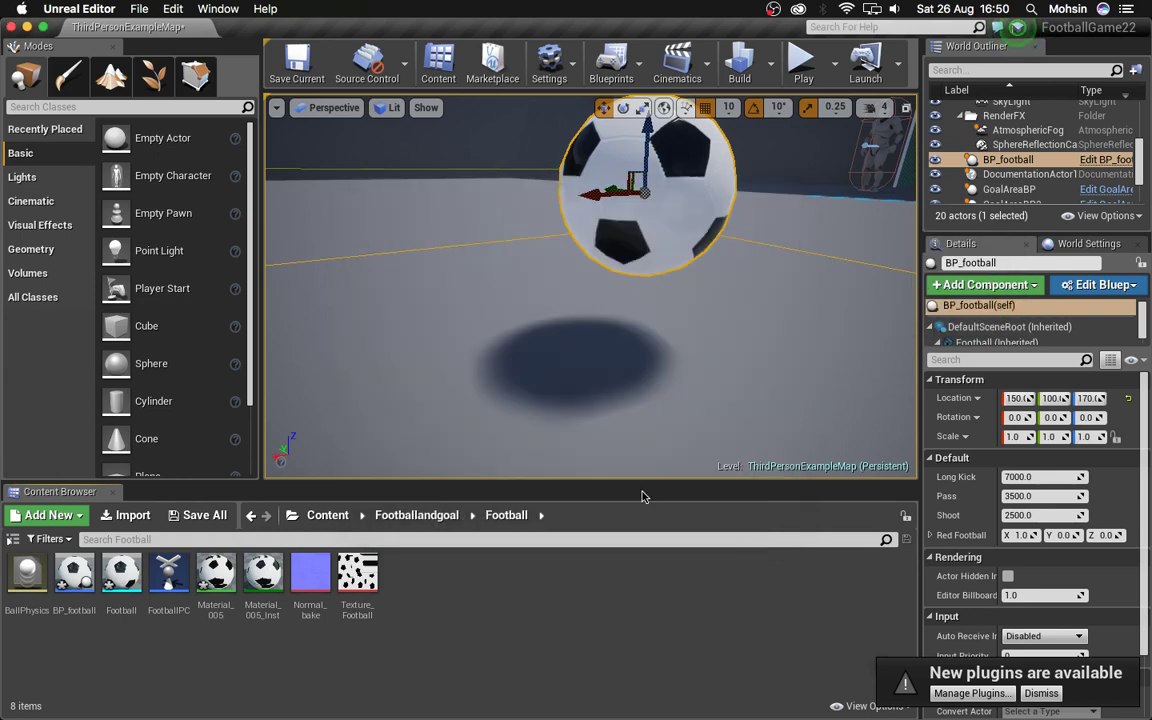
# - Open the BP_football blueprint and search the addable components for "sta" to locate Static Mesh
pyautogui.doubleClick(74, 573)
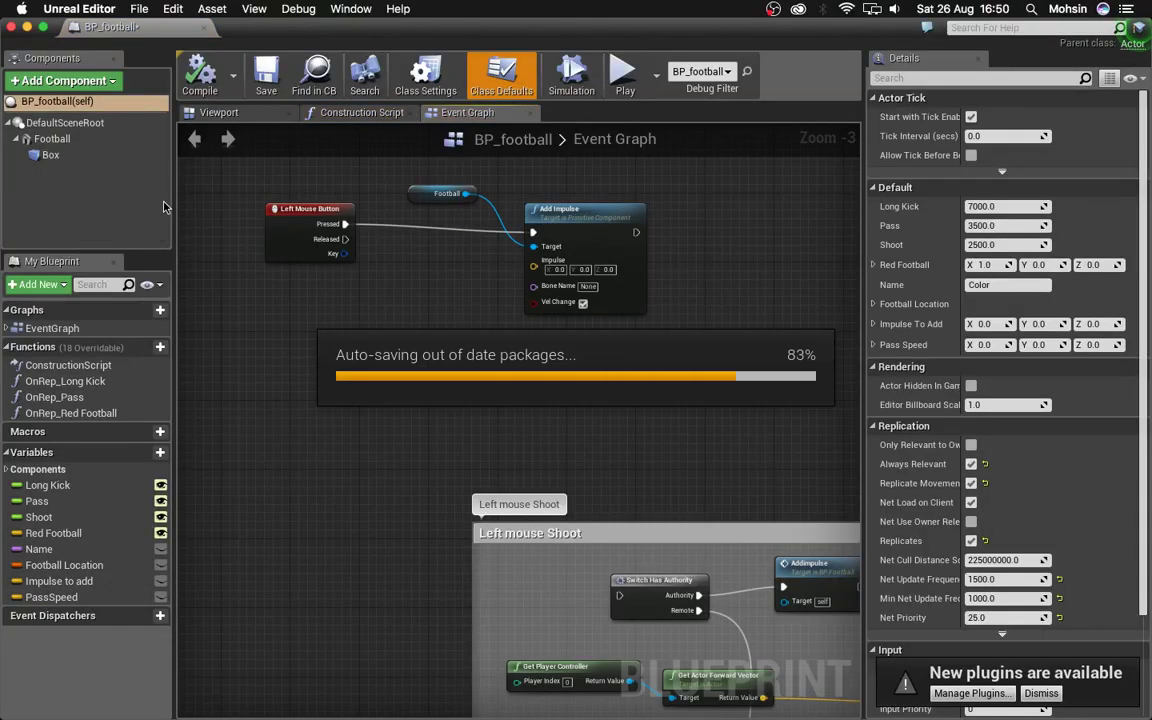
pyautogui.moveTo(274, 27); pyautogui.dragTo(582, 78)
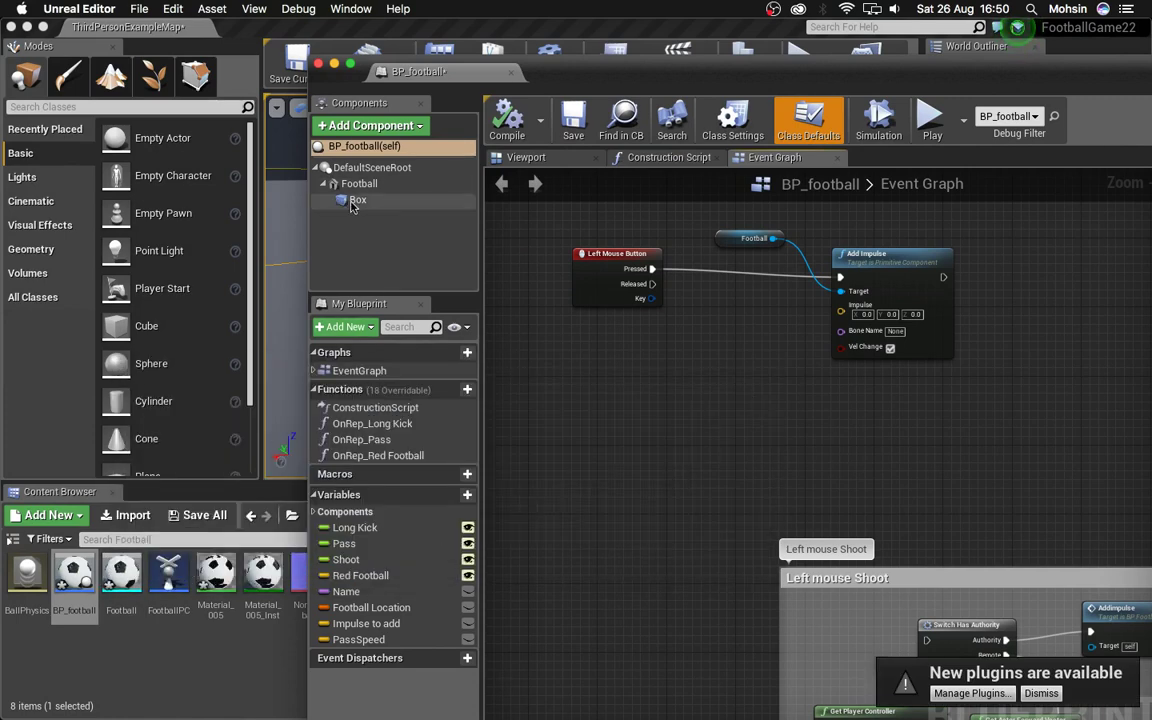
pyautogui.click(415, 128)
pyautogui.write('sta')
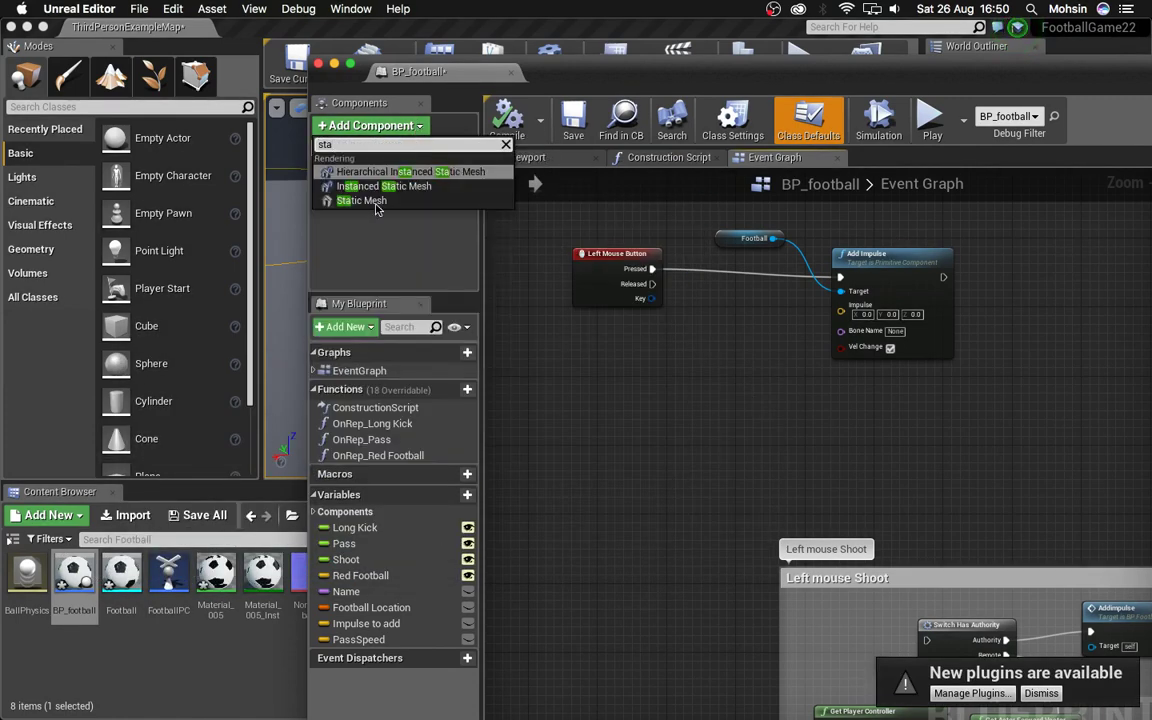
pyautogui.click(386, 247)
# - Select the blueprint's Football component, look over the static mesh assets it can use, and maximize the blueprint window
pyautogui.moveTo(566, 75); pyautogui.dragTo(314, 79)
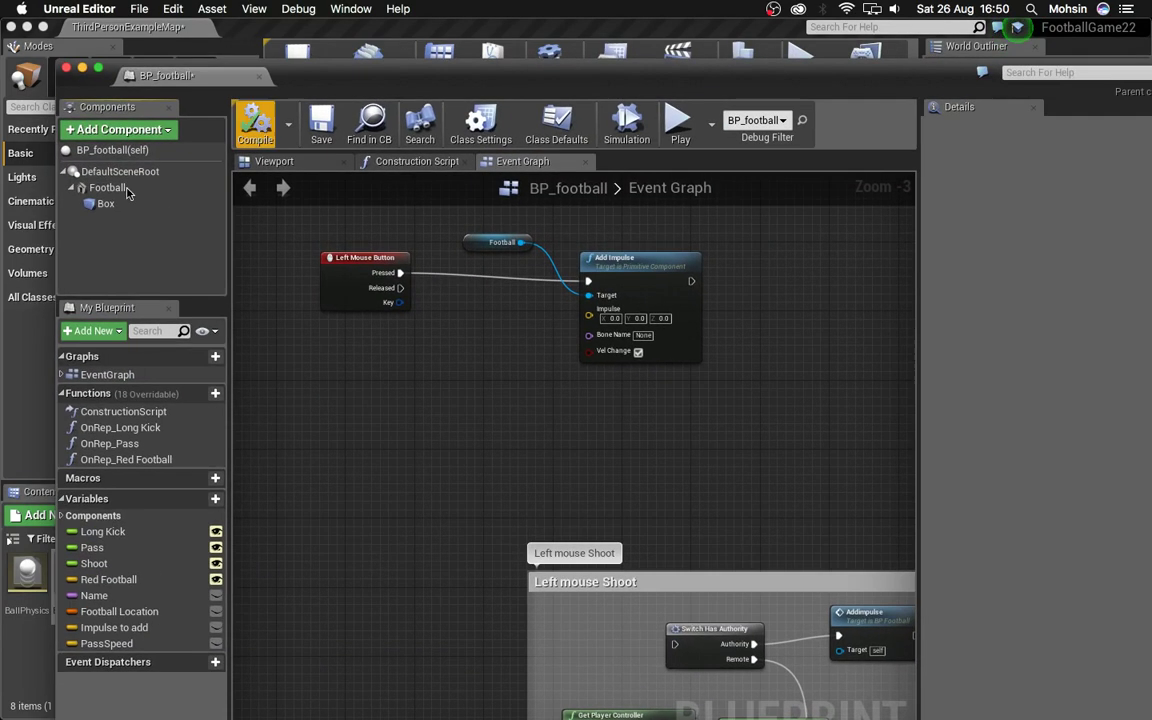
pyautogui.click(107, 188)
pyautogui.click(1097, 416)
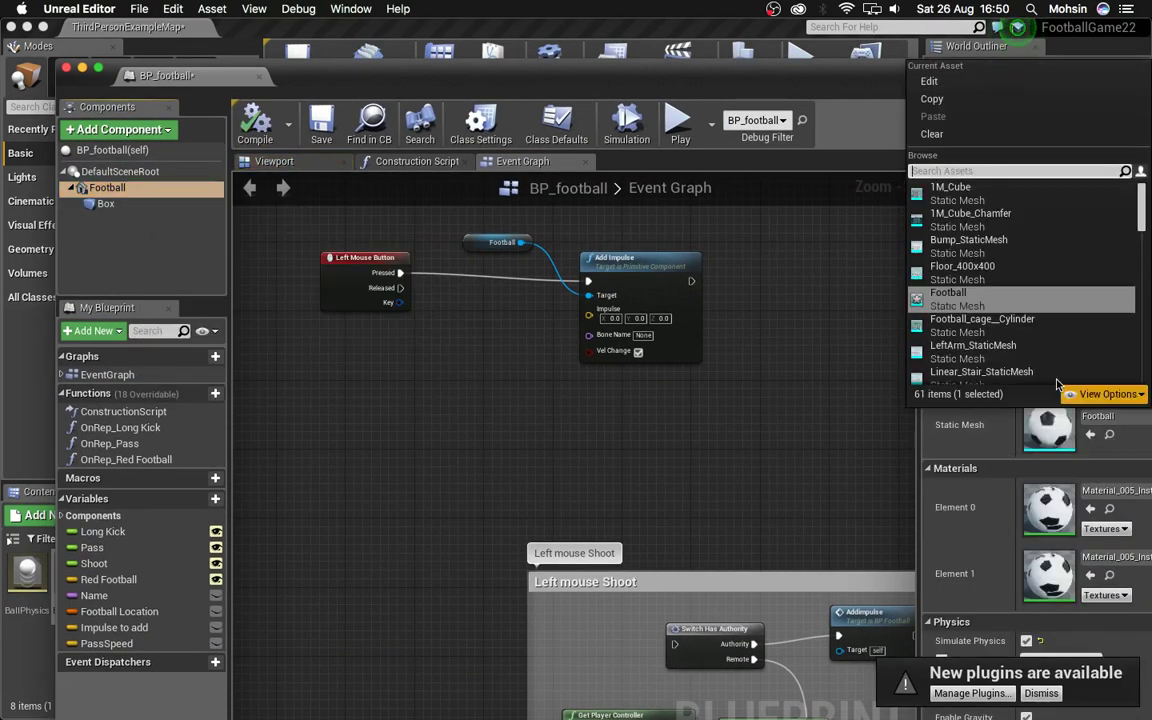
pyautogui.click(836, 453)
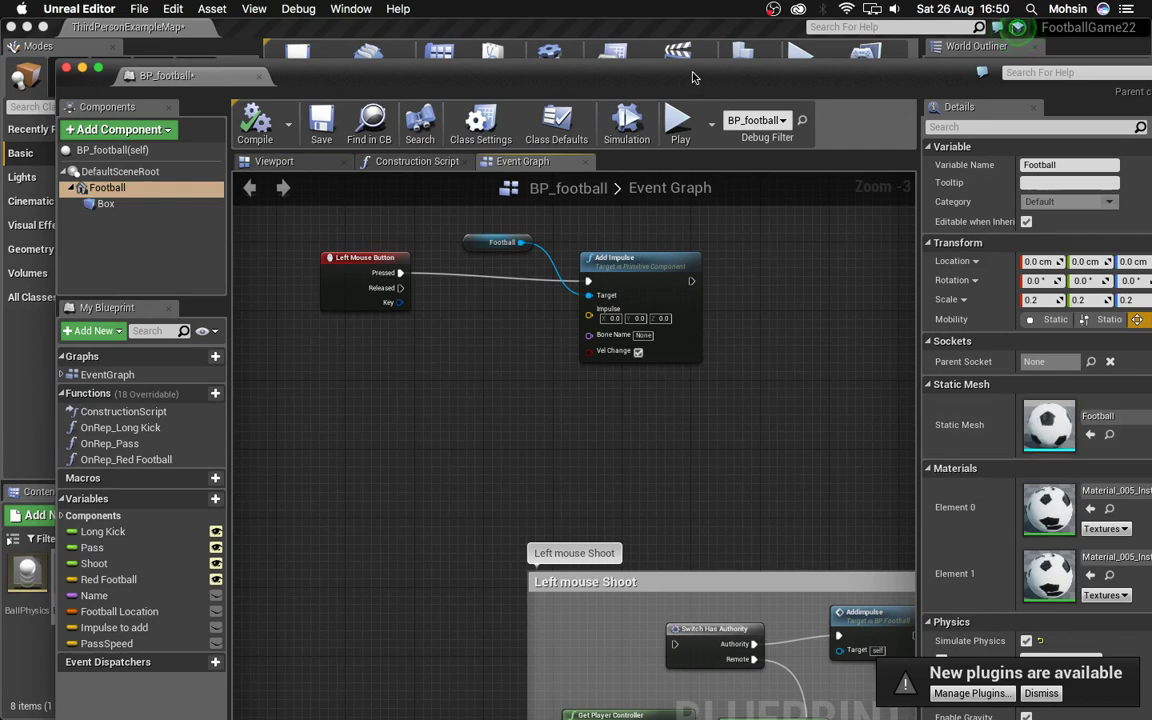
pyautogui.doubleClick(695, 77)
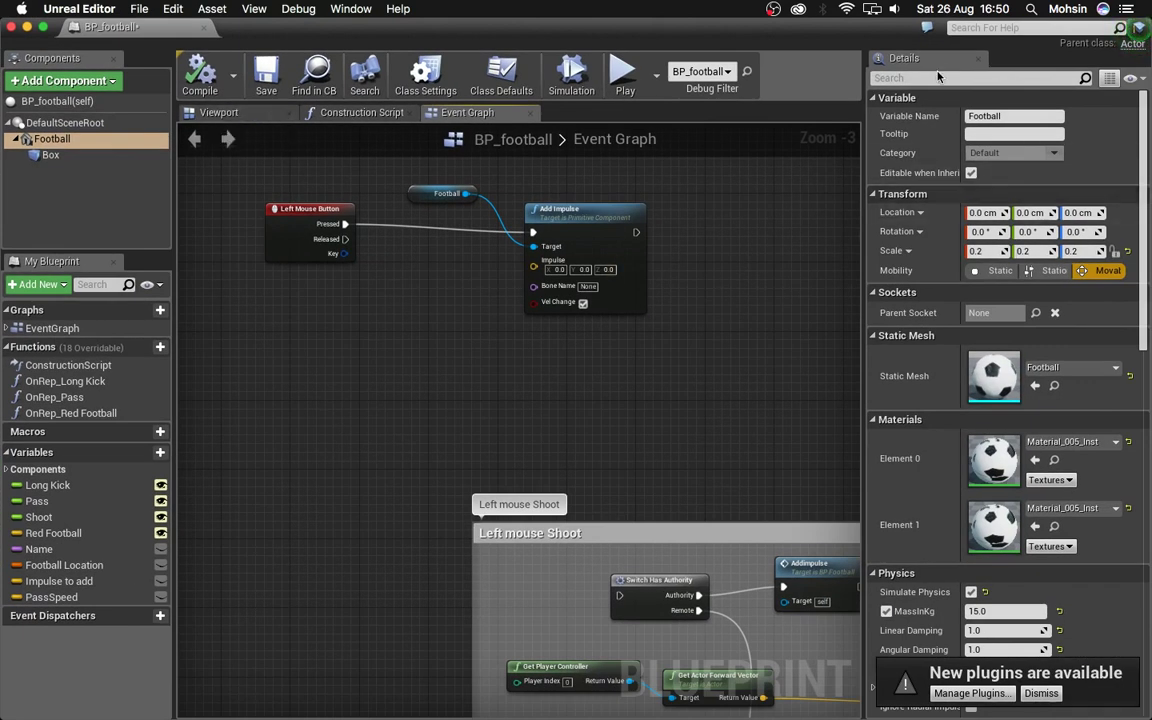
# - Examine the Football component's physics and collision settings and minimize the blueprint window
pyautogui.scroll(-2, 897, 308)
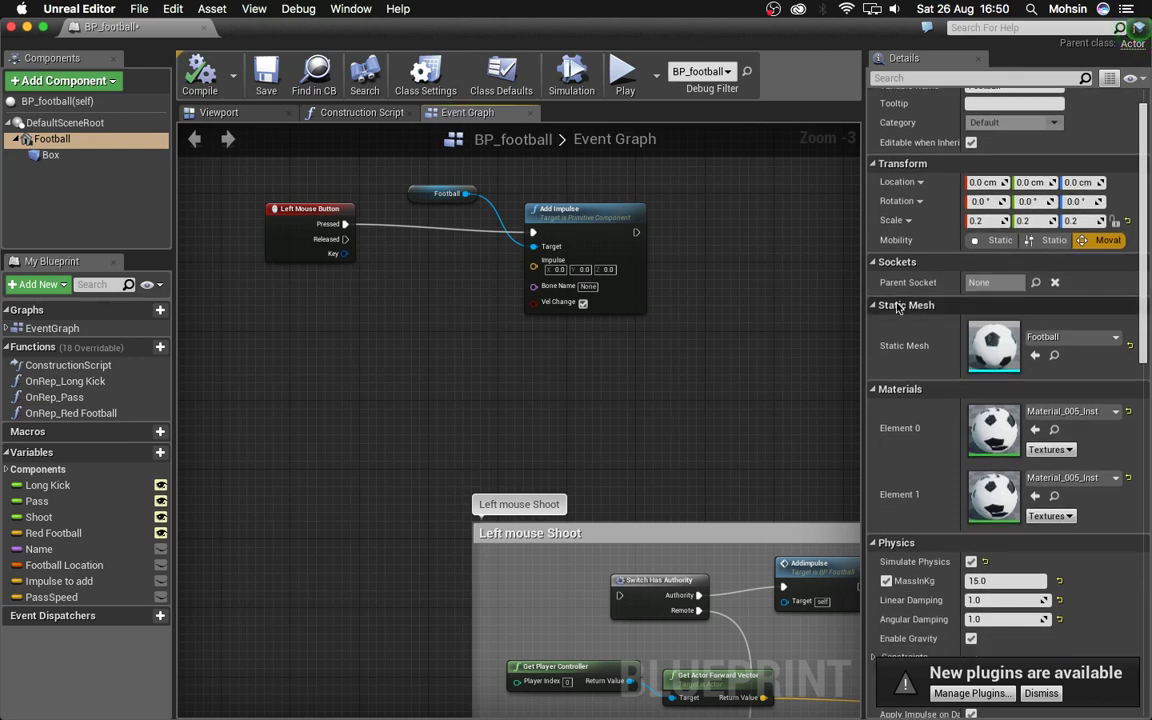
pyautogui.scroll(-5, 888, 420)
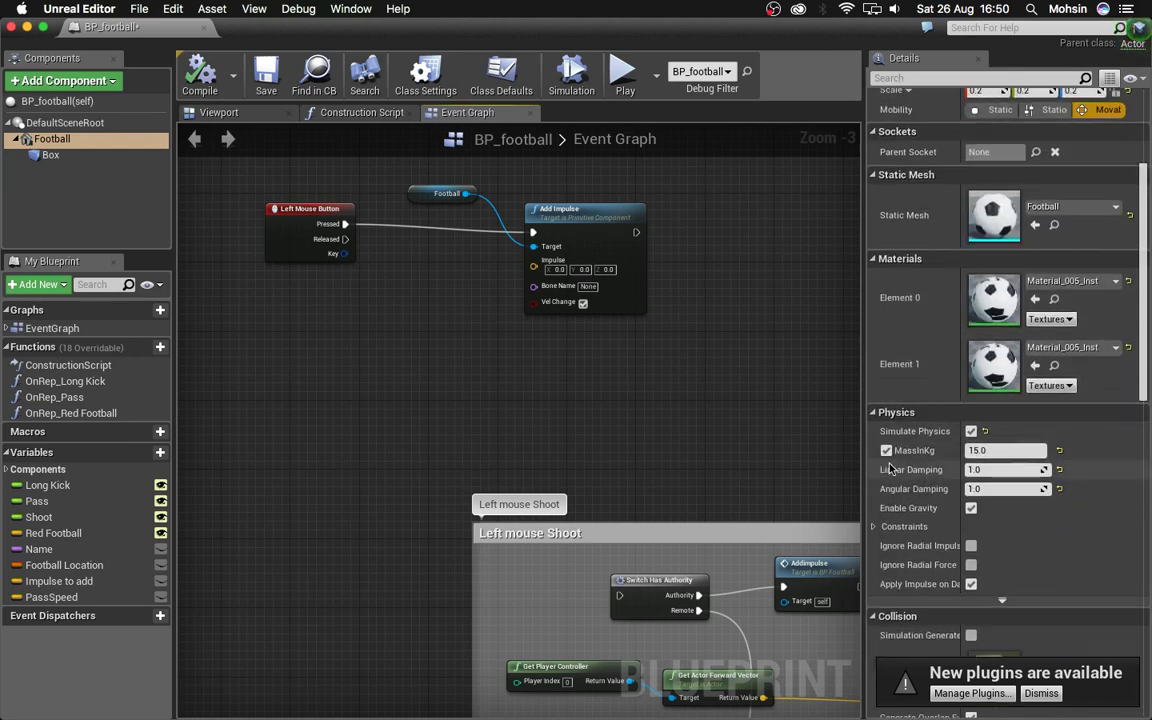
pyautogui.moveTo(903, 432)
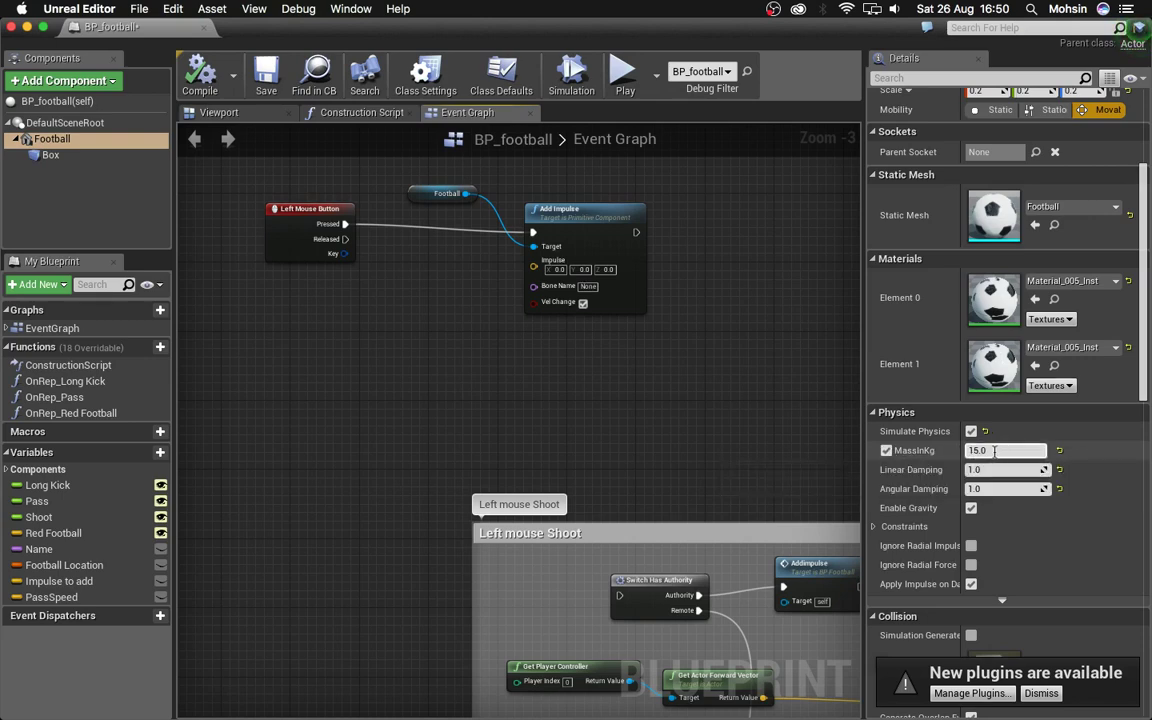
pyautogui.scroll(-1, 977, 451)
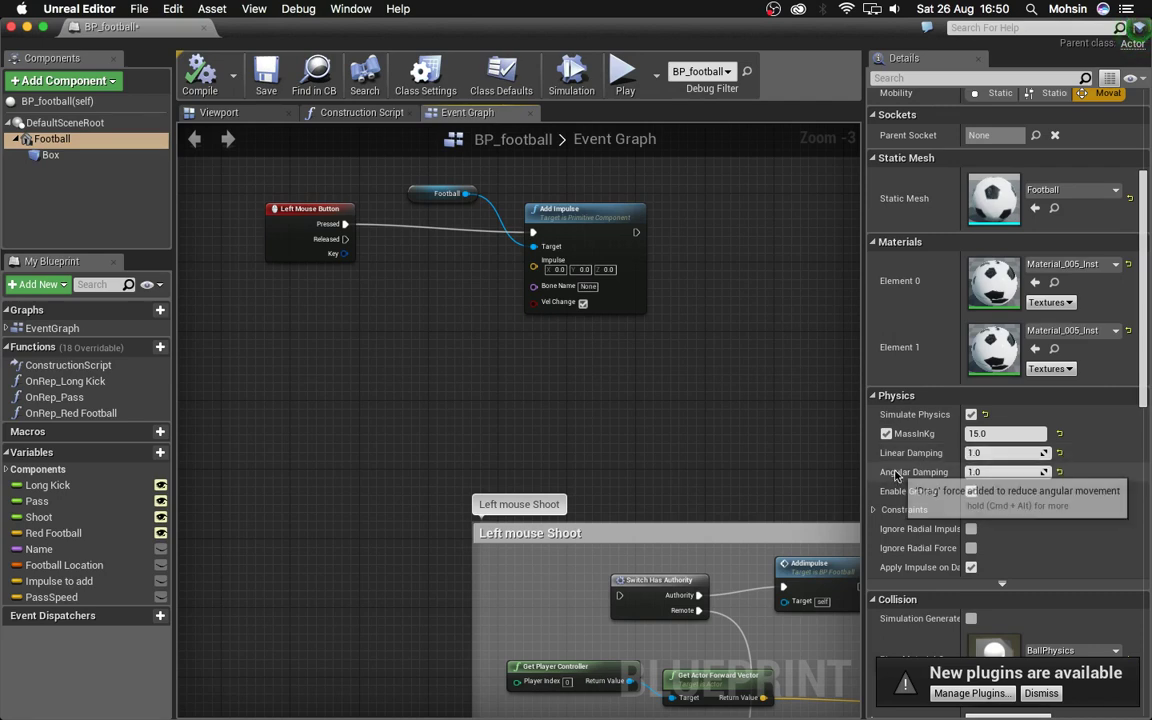
pyautogui.scroll(-4, 975, 476)
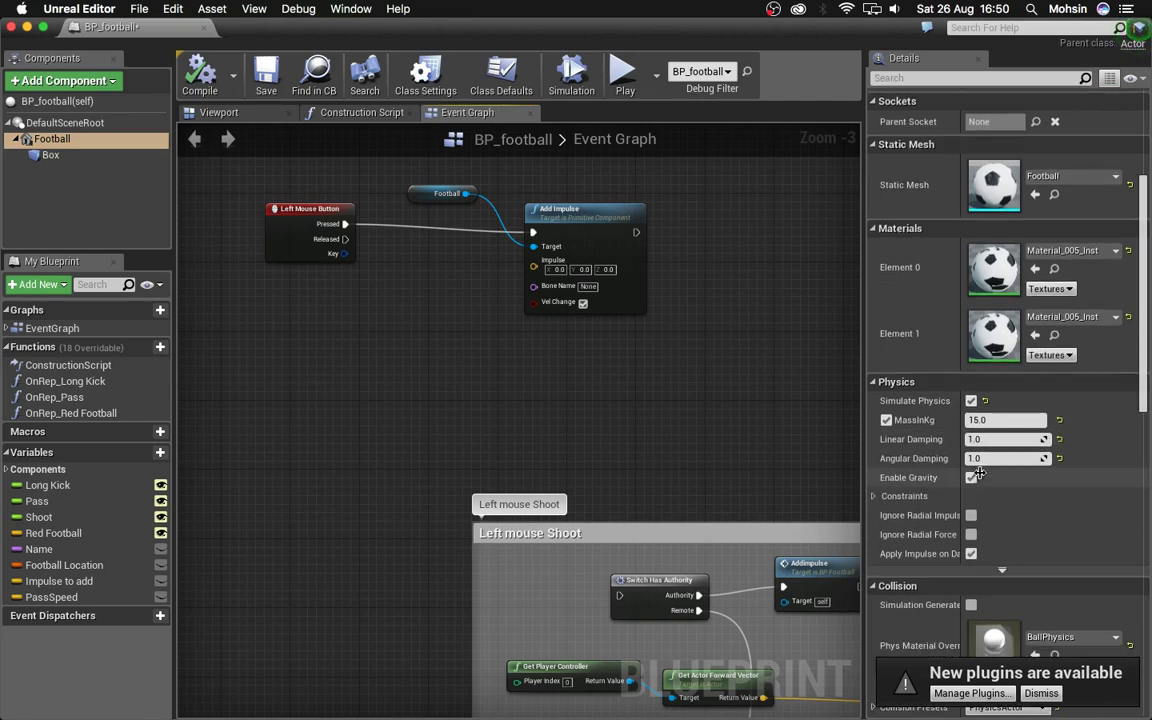
pyautogui.scroll(-5, 940, 420)
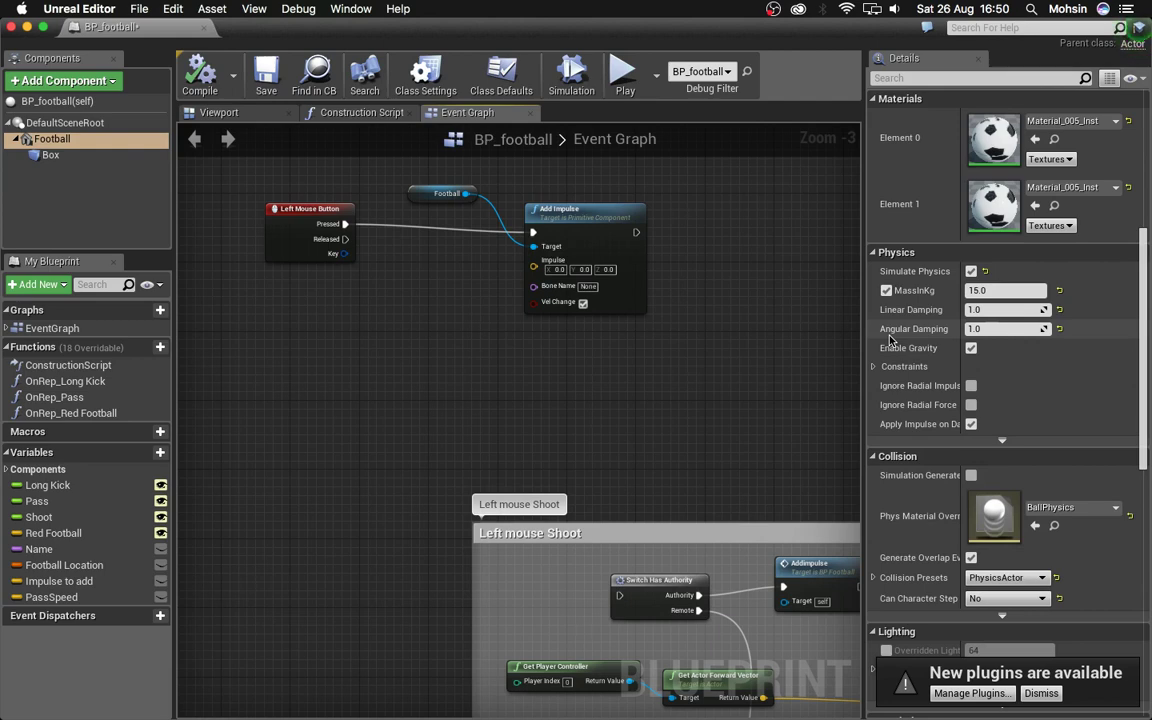
pyautogui.click(27, 27)
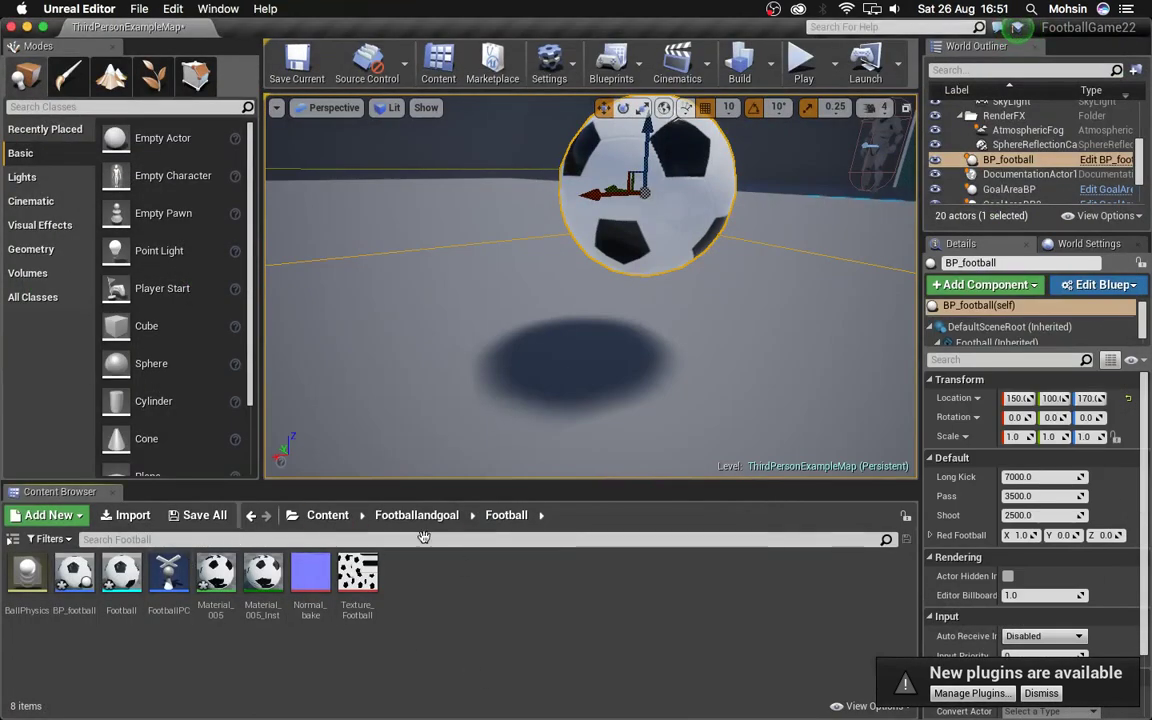
pyautogui.rightClick(545, 607)
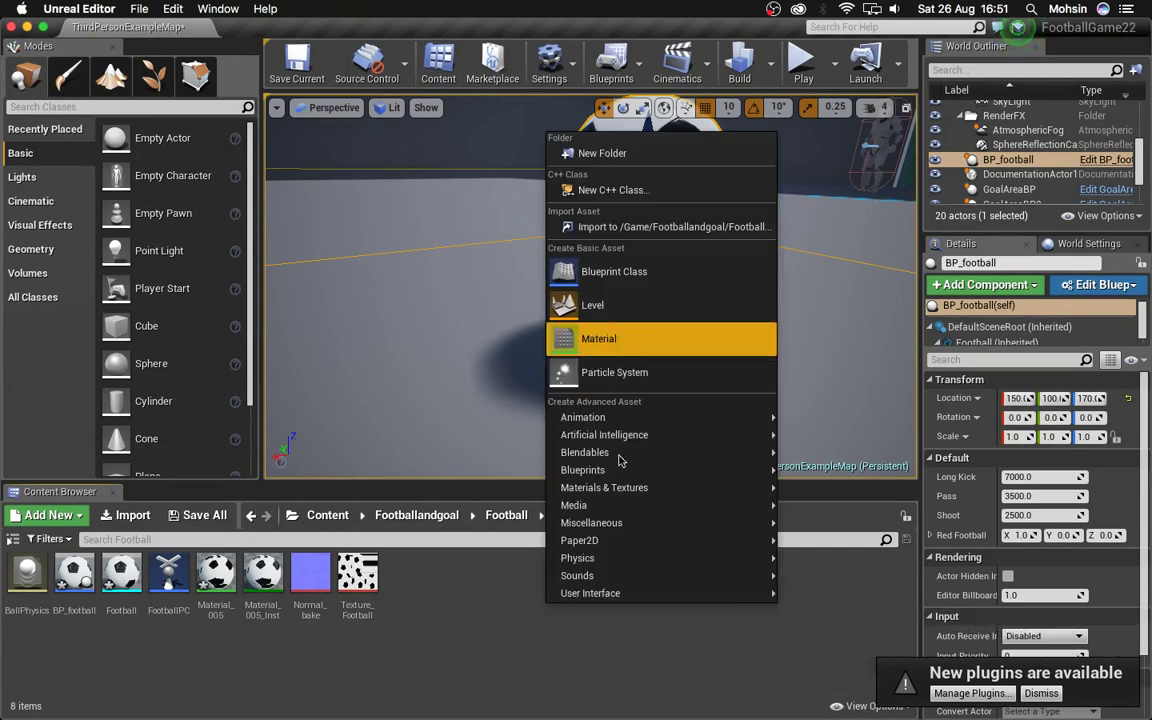
pyautogui.moveTo(605, 557)
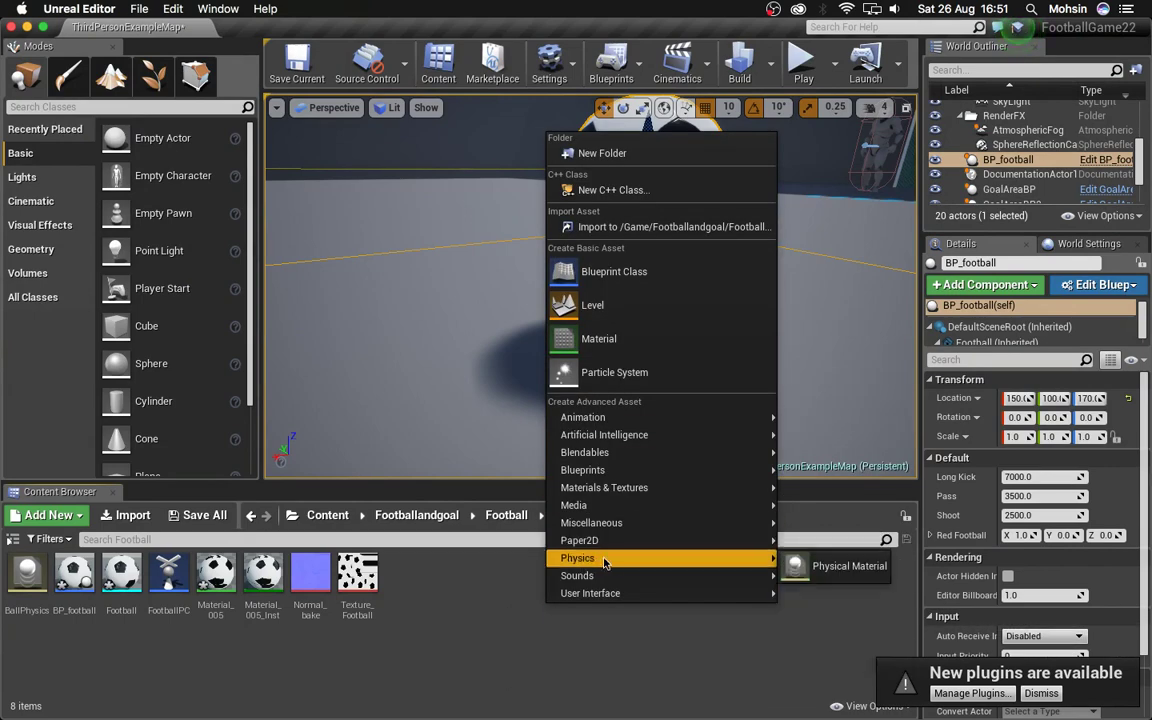
pyautogui.click(815, 566)
pyautogui.click(430, 239)
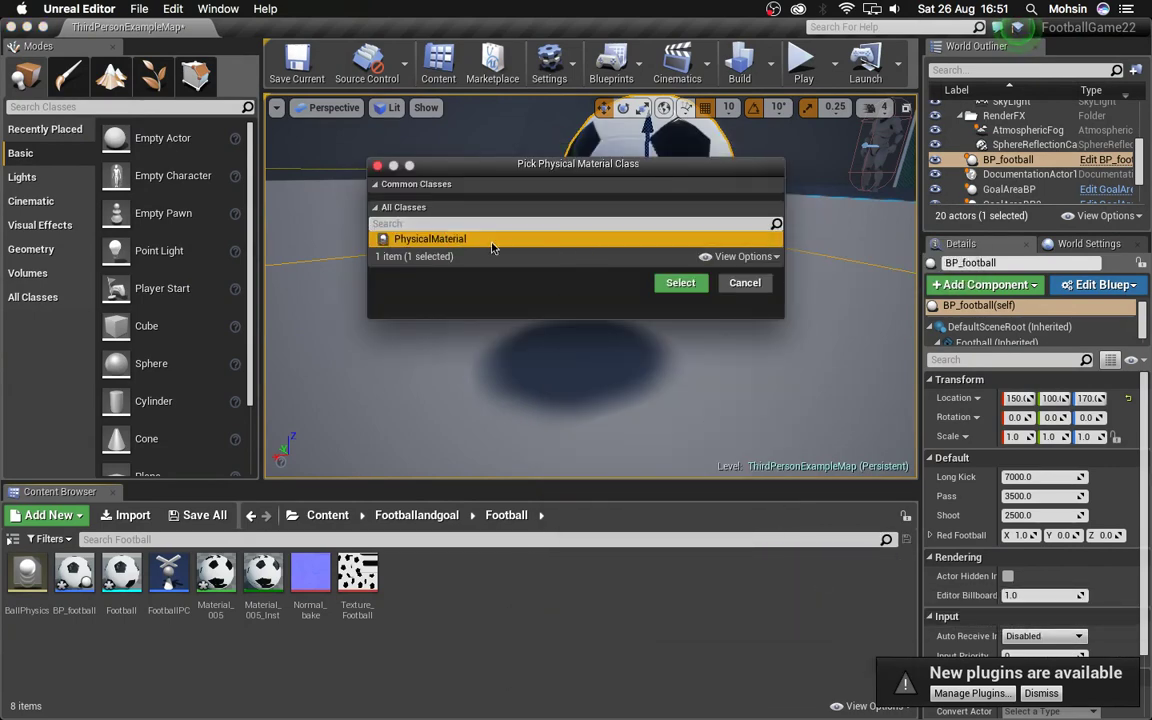
pyautogui.click(740, 283)
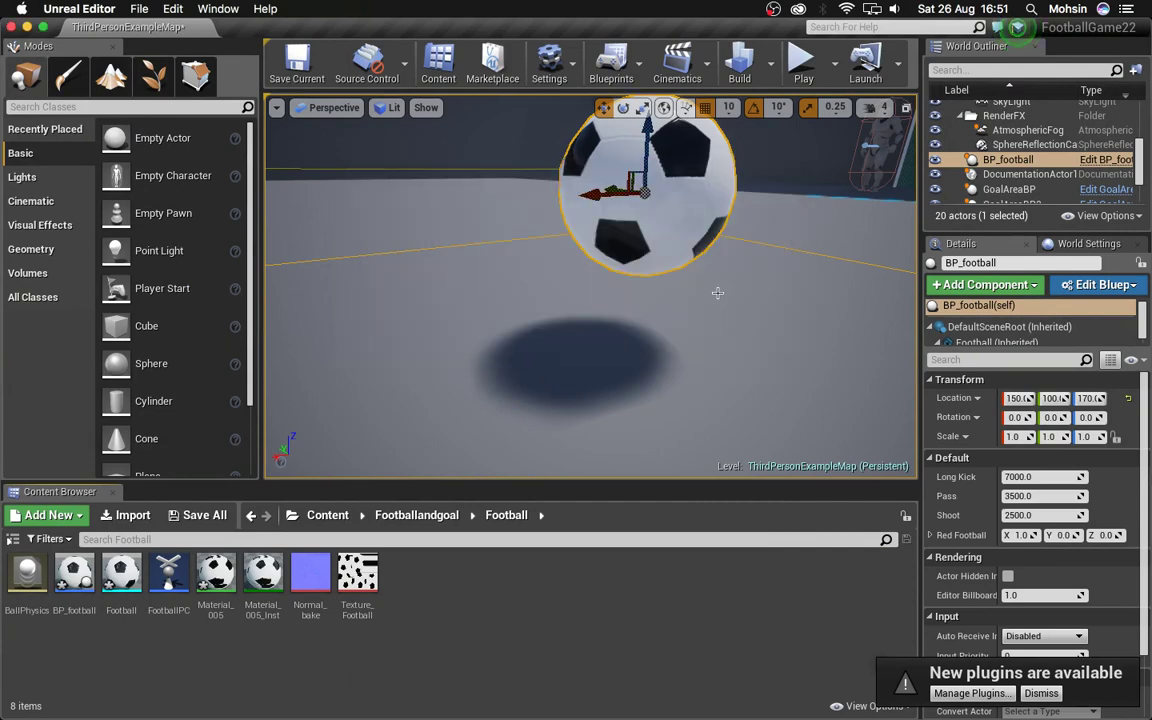
# - Open the BallPhysics physical material, review its friction, restitution and surface type settings, and close it
pyautogui.doubleClick(27, 586)
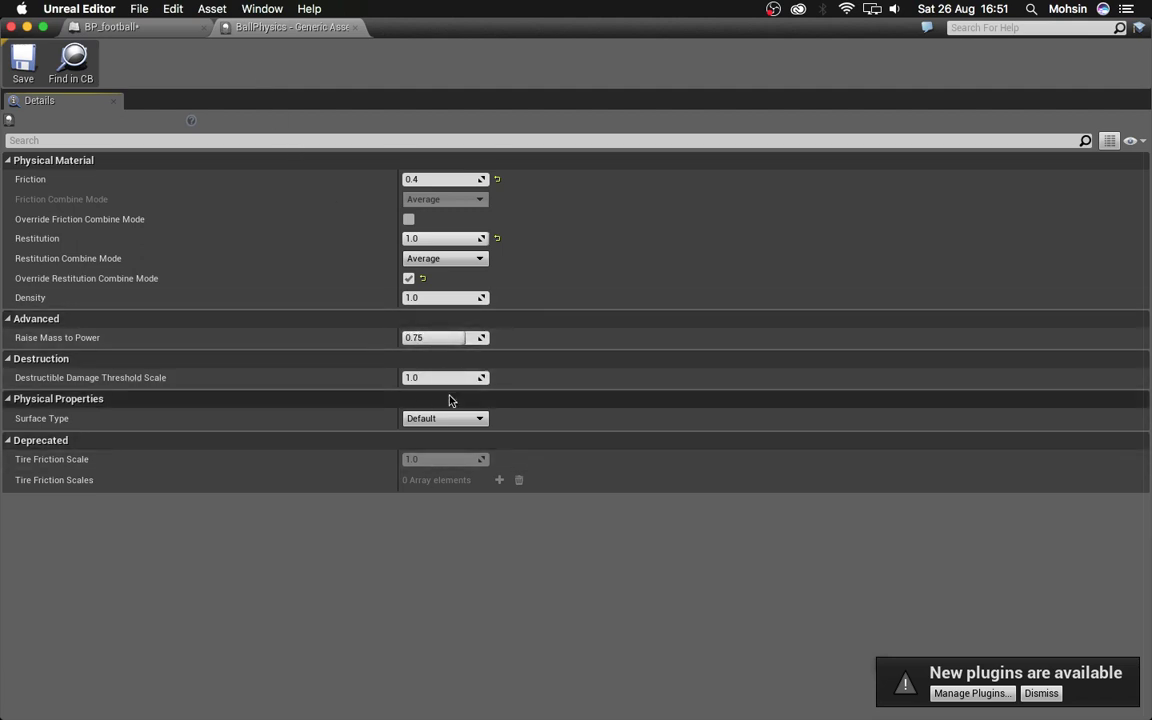
pyautogui.click(460, 424)
pyautogui.click(460, 427)
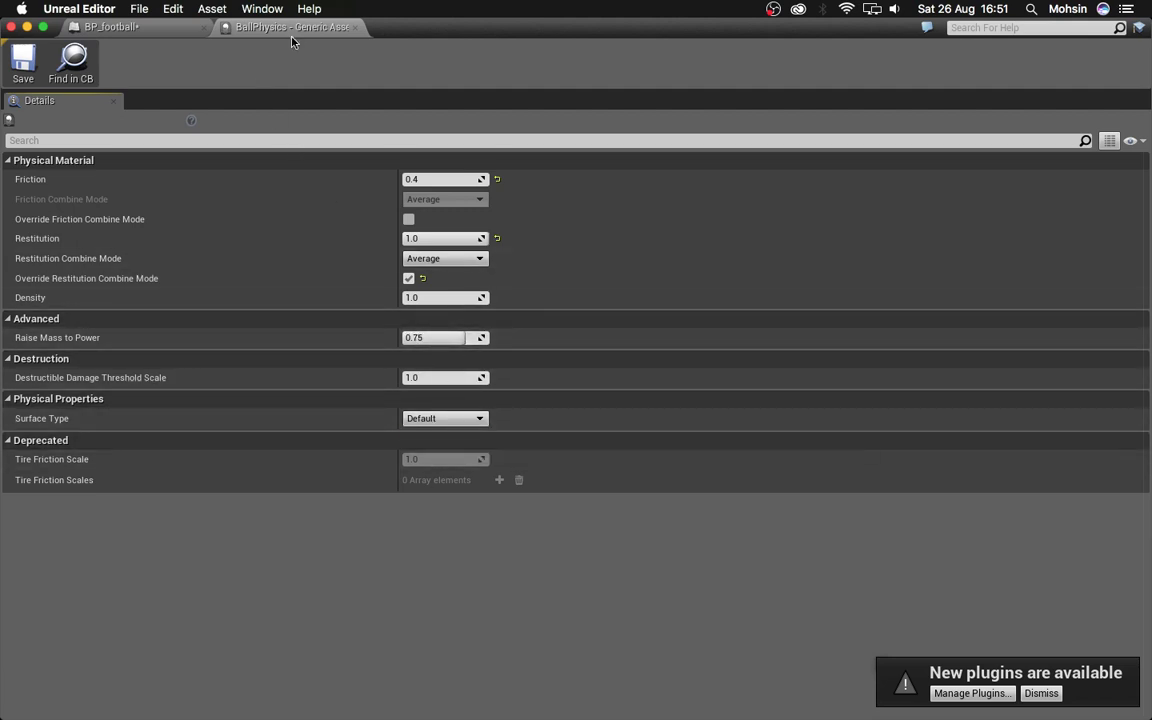
pyautogui.click(356, 28)
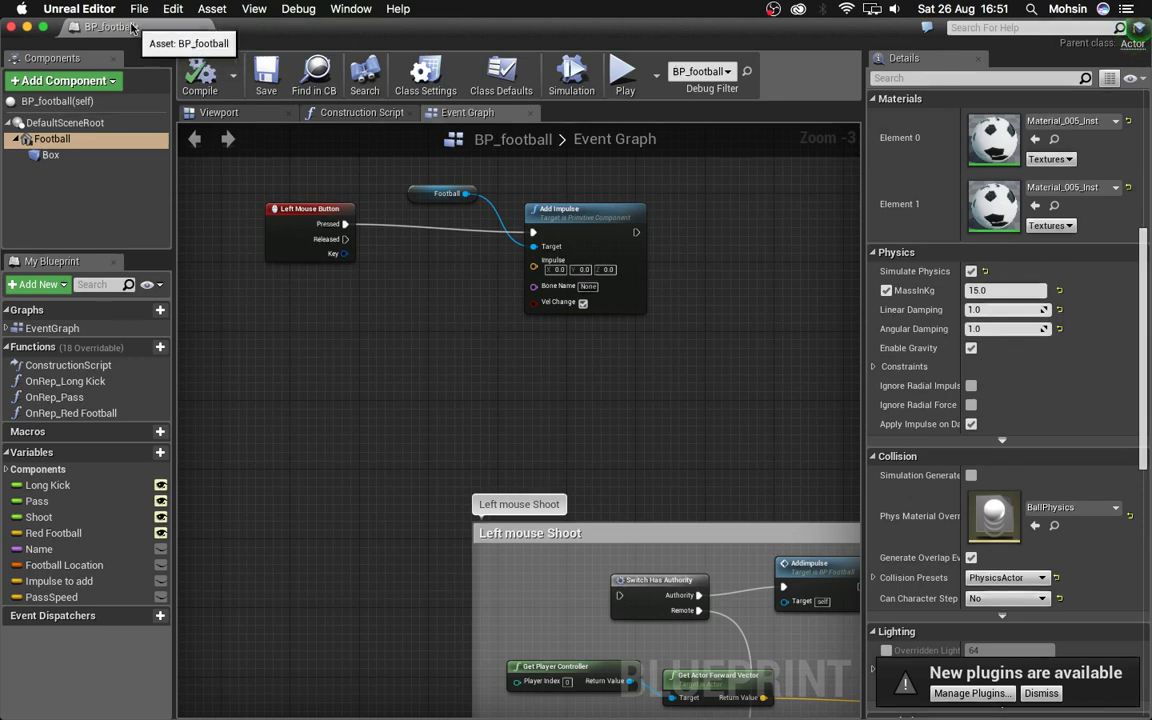
# - Open the list of physical materials available for the Football component's Phys Material Override
pyautogui.click(1040, 508)
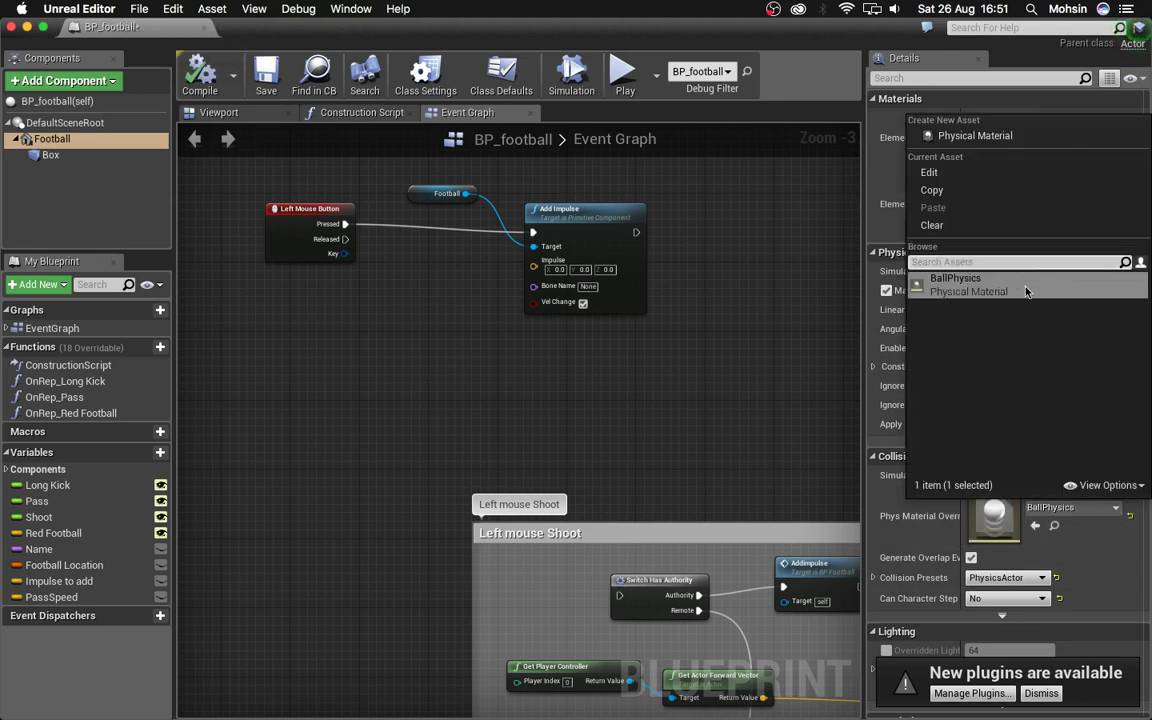